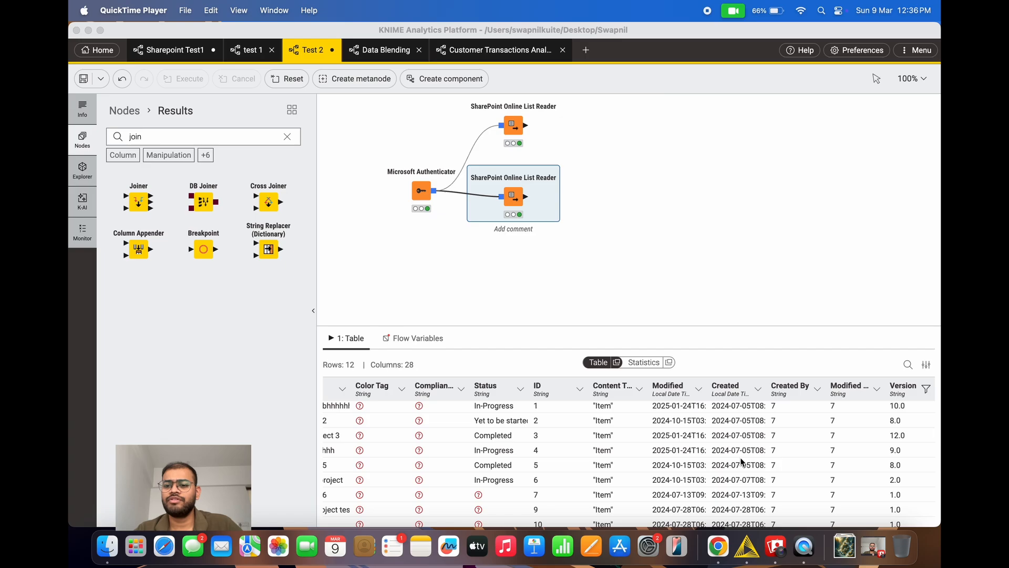
Examine the Created By and Modified By columns across the rows of the lower SharePoint Online List Reader's output table
scroll(774, 415, "right", 1)
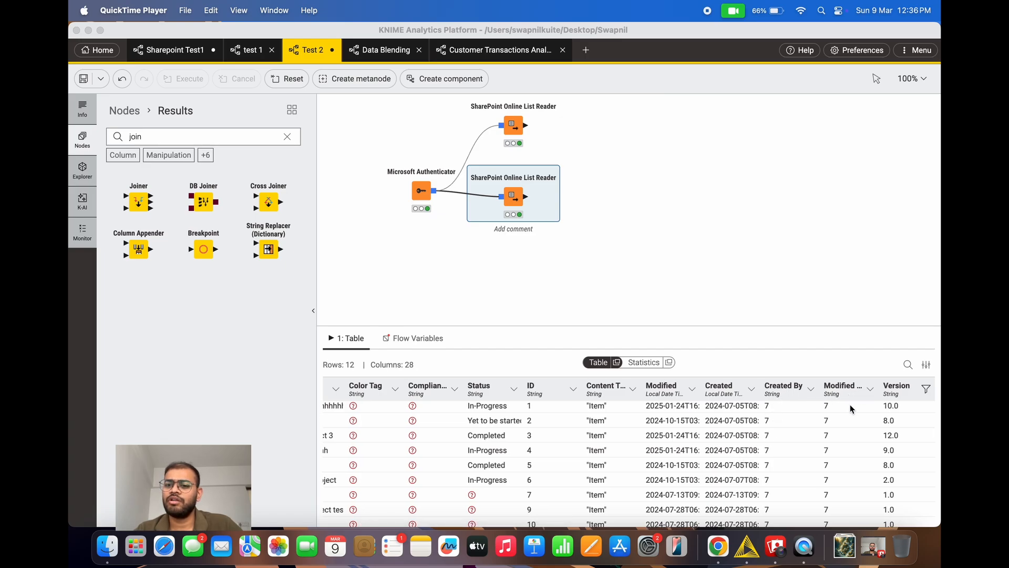
scroll(778, 420, "up", 1)
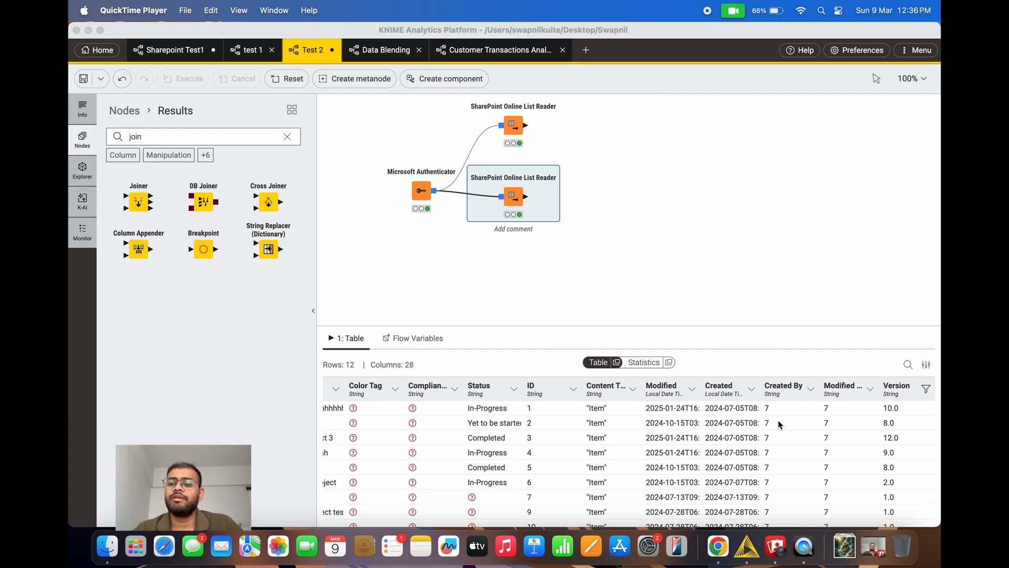
scroll(778, 420, "down", 3)
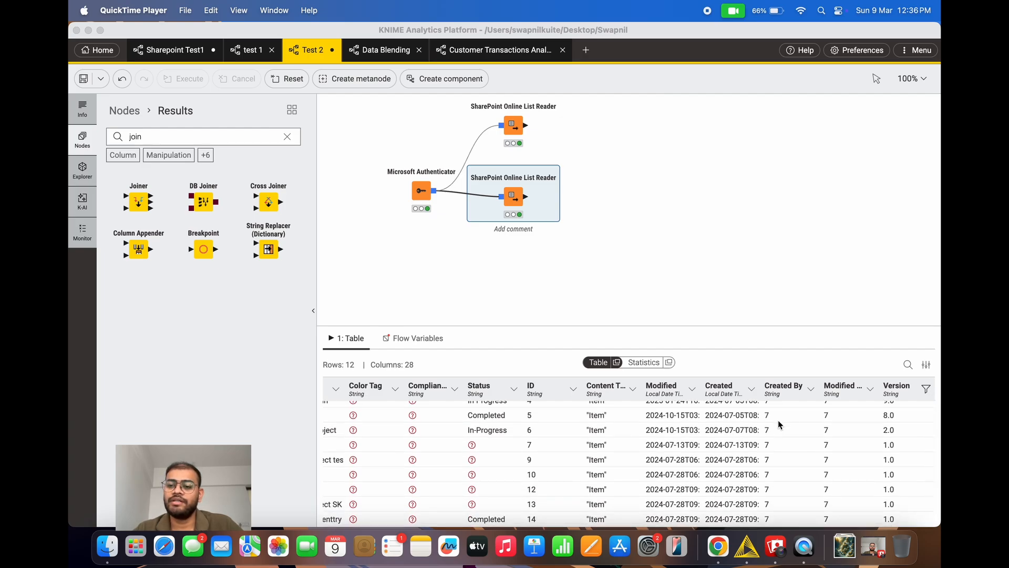
scroll(777, 420, "up", 3)
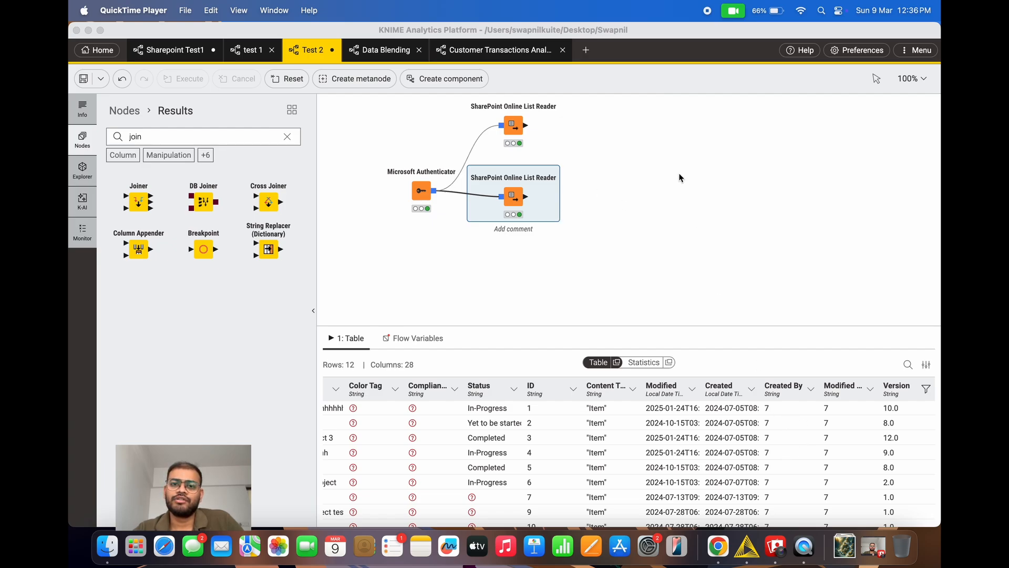
Review the Microsoft Authenticator node's authentication type and access scope settings, and close them without changes
scroll(575, 215, "up", 2)
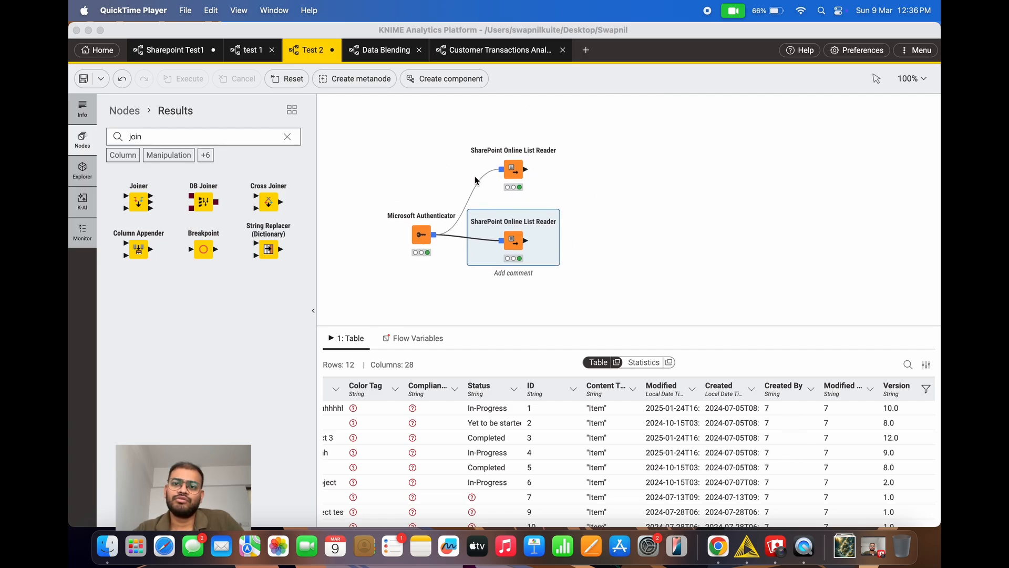
left_click(419, 240)
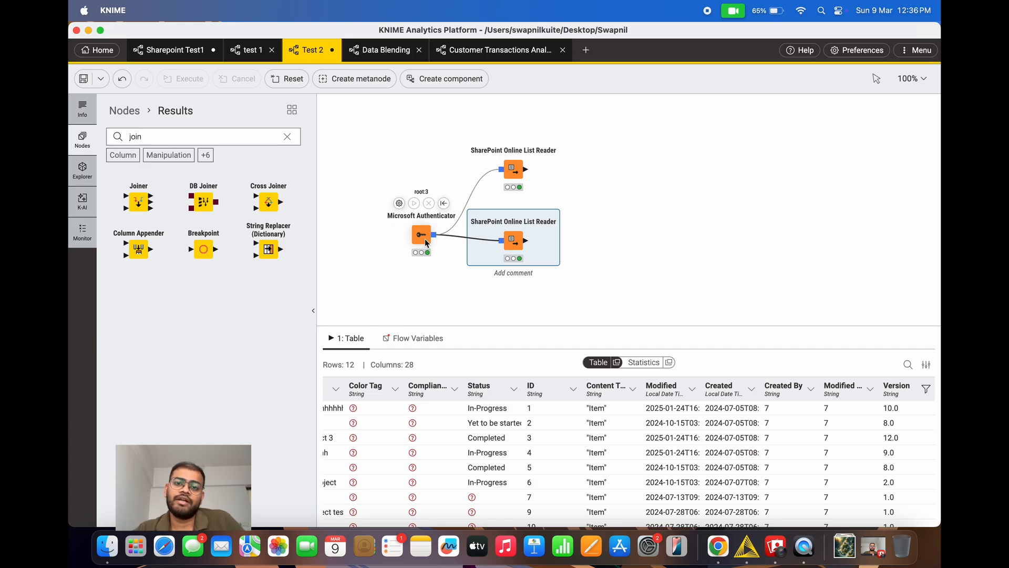
left_click(399, 205)
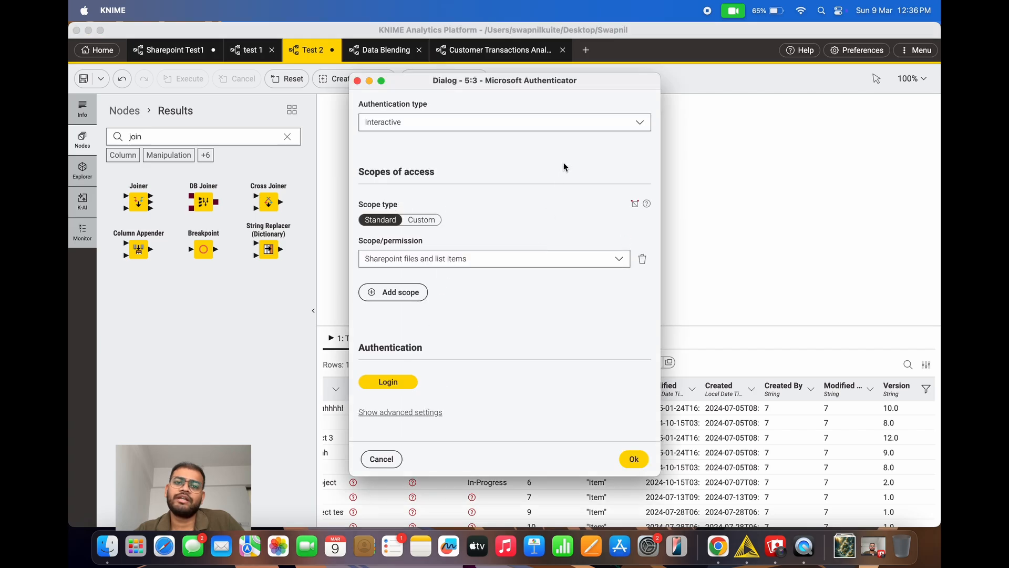
left_click(358, 81)
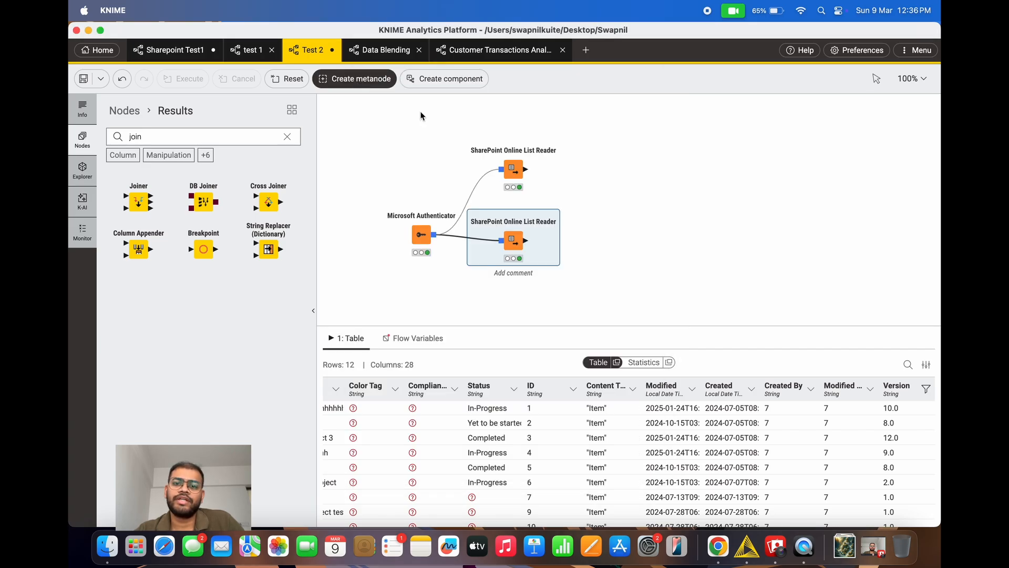
Examine the User Information List preview in the upper SharePoint Online List Reader's configuration, comparing its ID, Created By and Name (title) columns
left_click(514, 175)
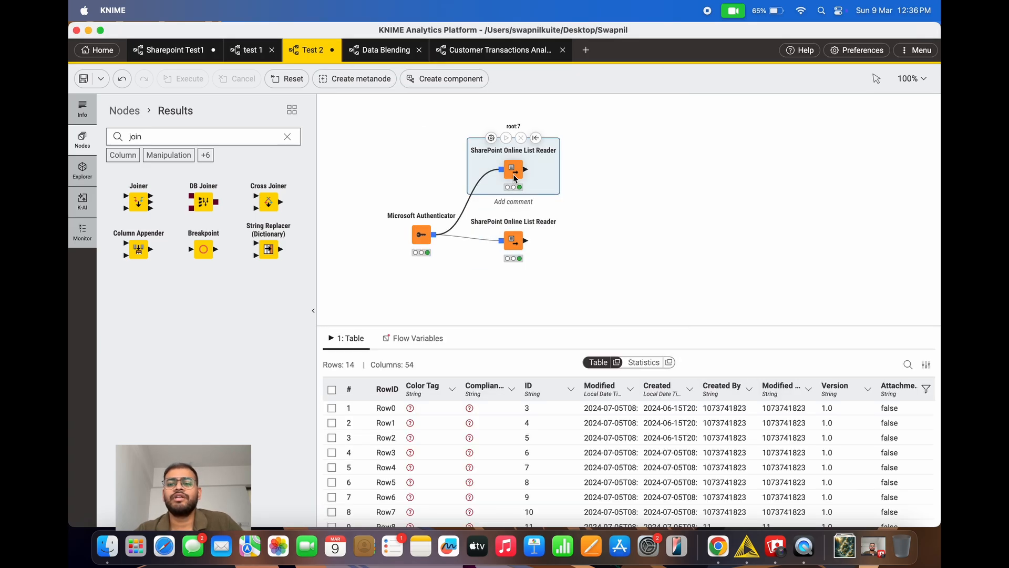
left_click(491, 138)
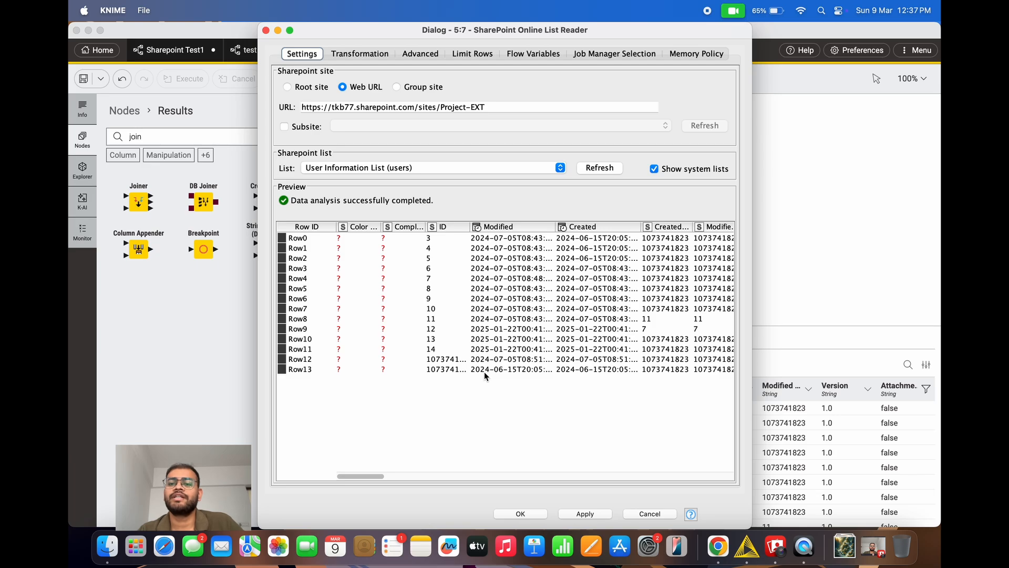
left_click(657, 329)
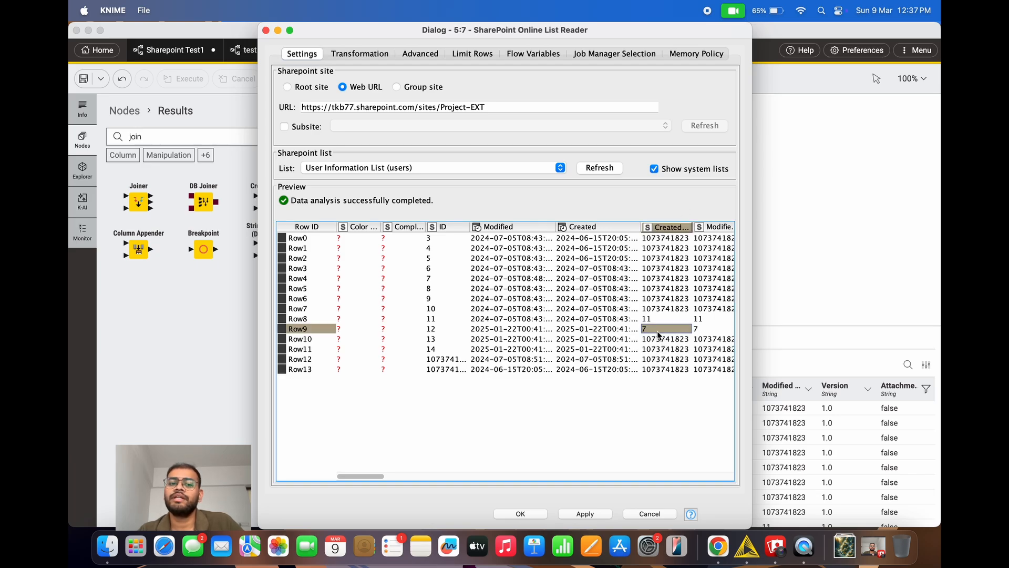
scroll(642, 324, "right", 5)
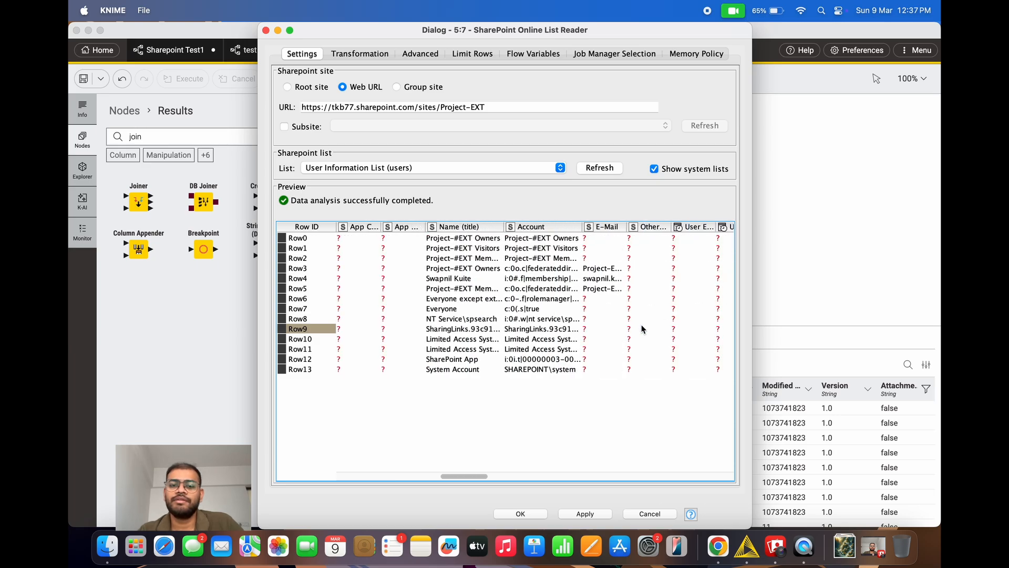
scroll(641, 324, "left", 5)
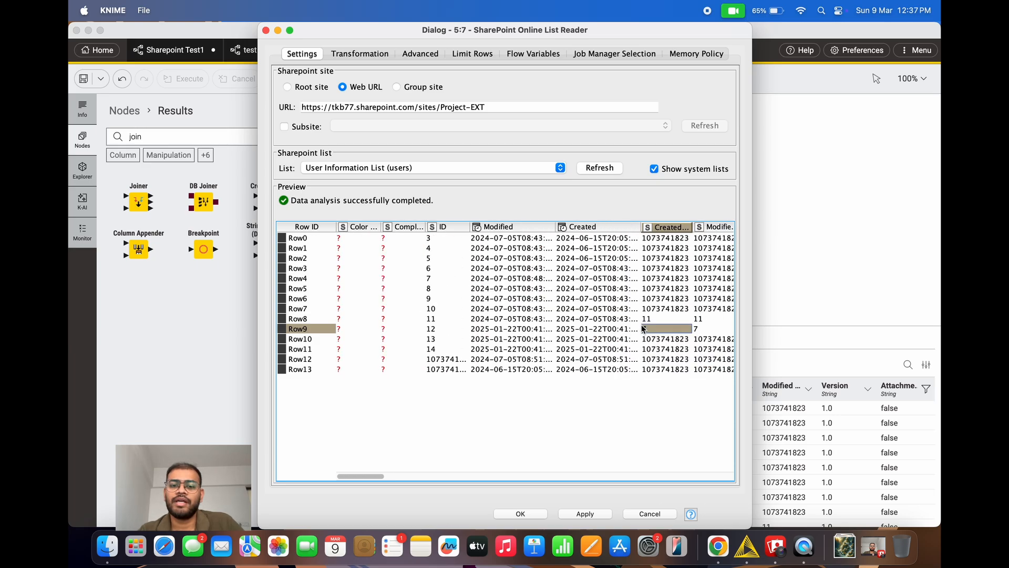
left_click(427, 281)
scroll(597, 289, "right", 5)
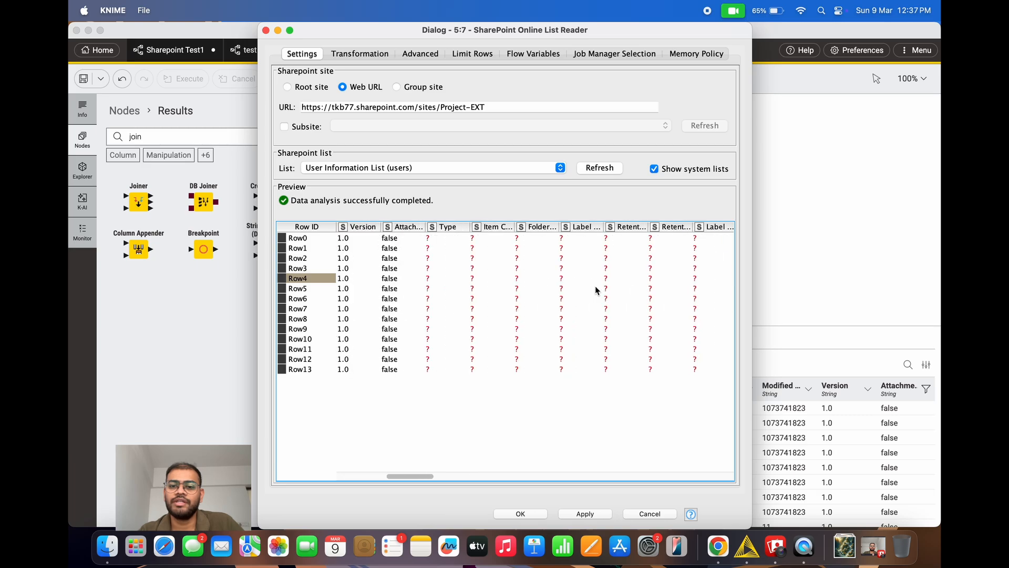
scroll(595, 286, "right", 5)
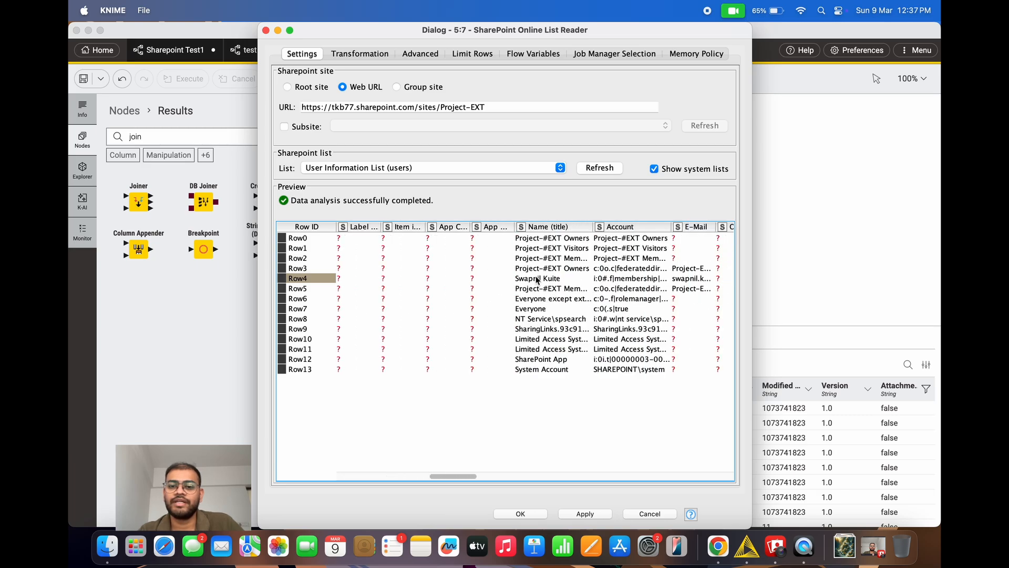
left_click(537, 279)
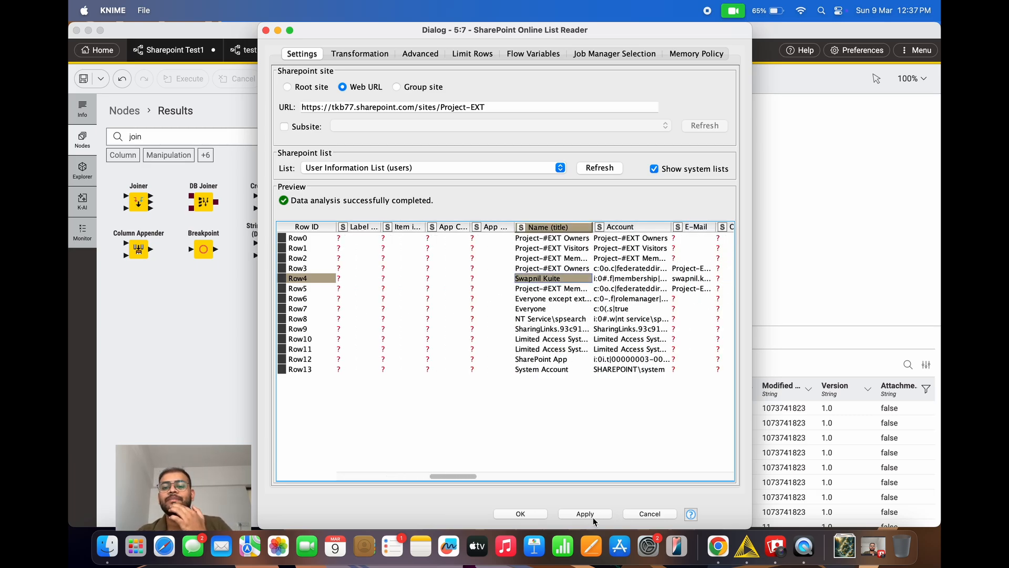
Accept the upper SharePoint Online List Reader's configuration and execute the node again
left_click(514, 515)
left_click(632, 292)
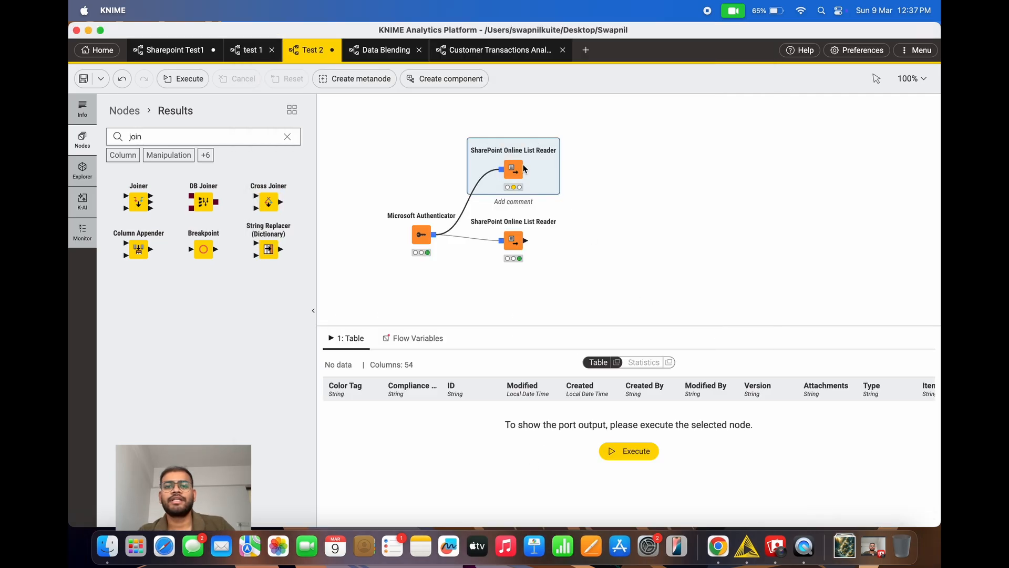
left_click(506, 137)
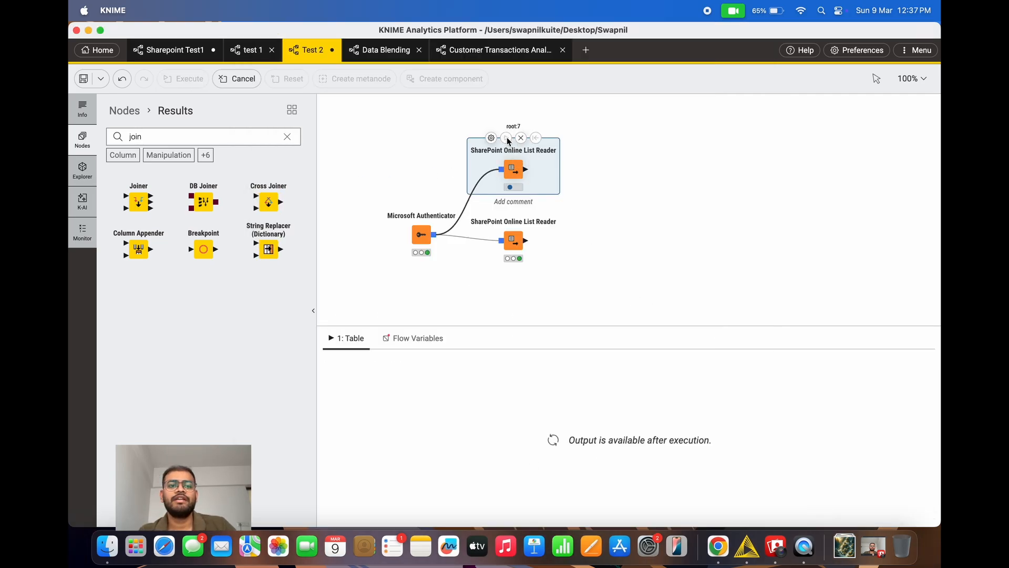
Find the Expression node with the search "express", add it to the workflow and connect the upper SharePoint Online List Reader's output to it
left_click(174, 131)
key("BackSpace")
key("BackSpace")
key("BackSpace")
key("BackSpace")
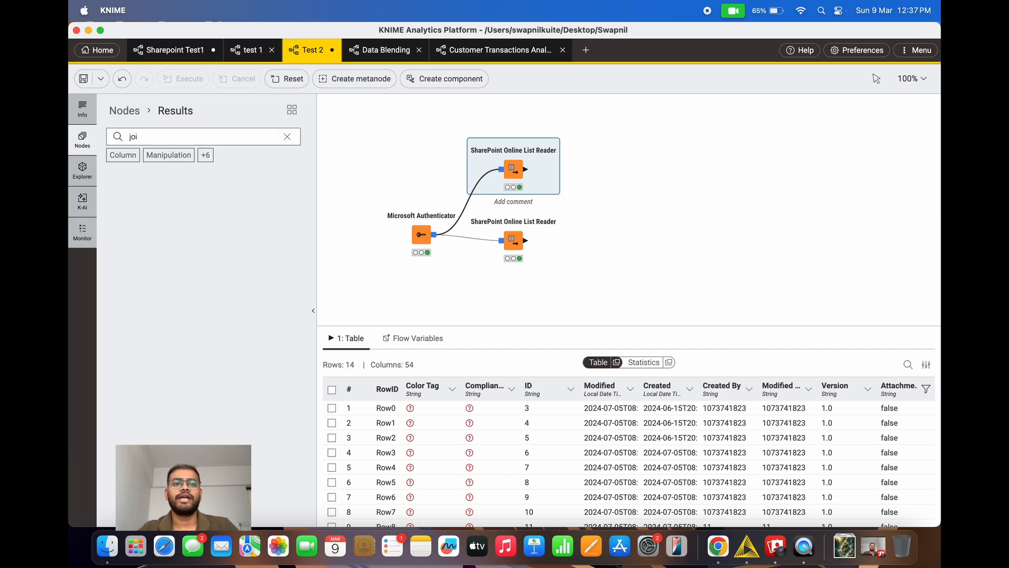
type("express")
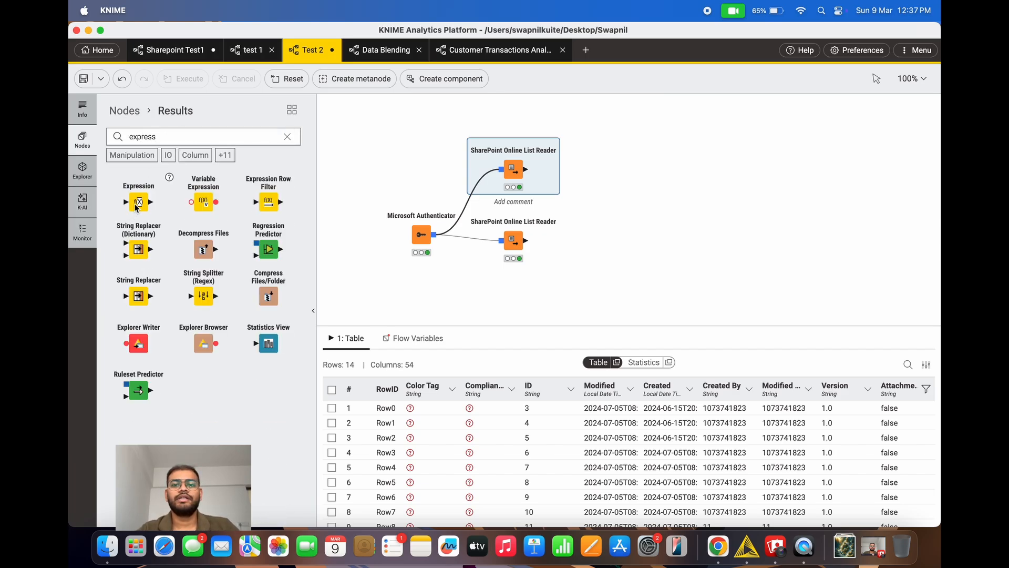
left_click_drag(136, 206, 609, 161)
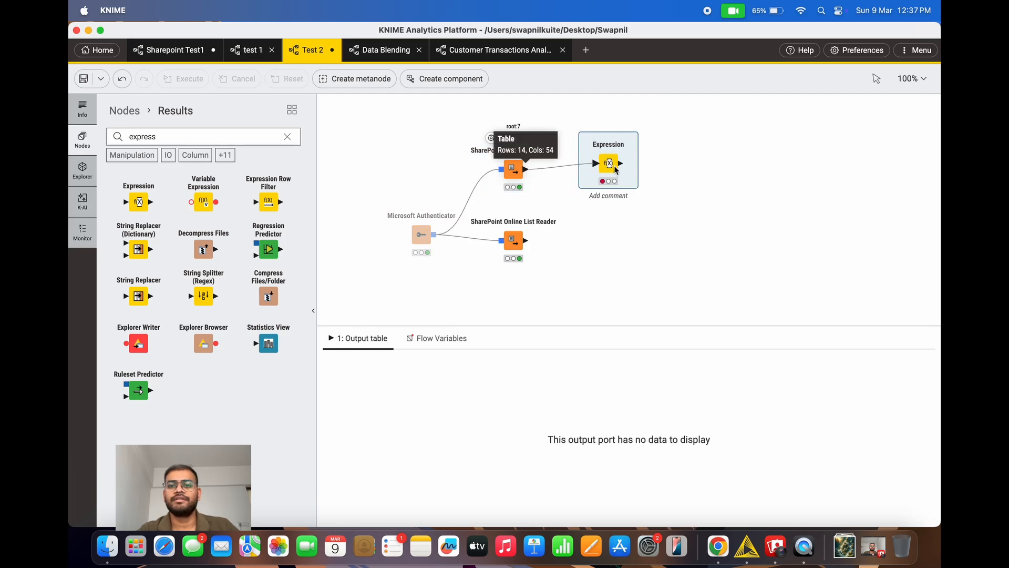
left_click_drag(526, 169, 595, 163)
Replace the example text in the Expression node with a reference to the column $["Name (title)"]
double_click(587, 134)
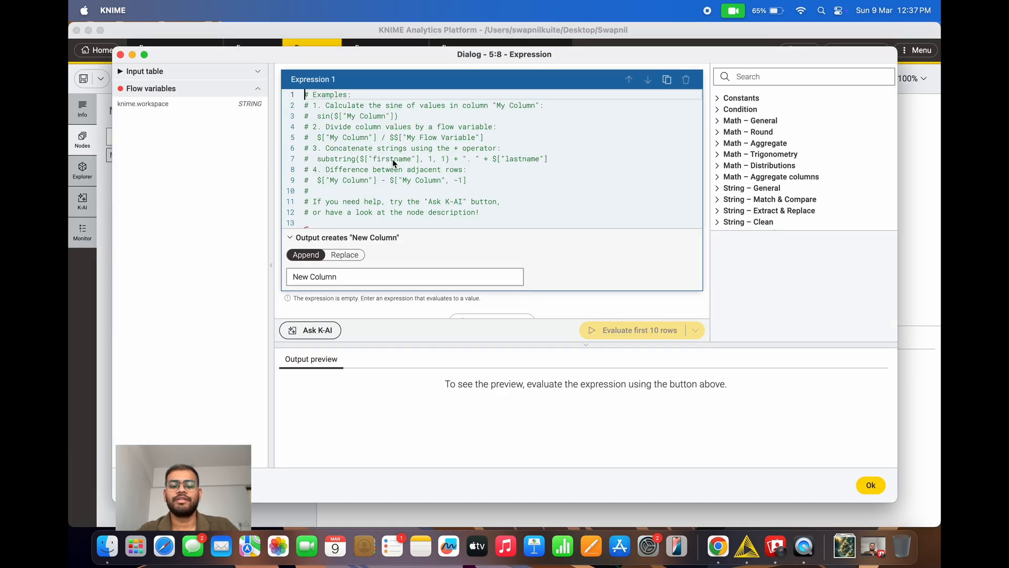
key("super+a")
key("BackSpace")
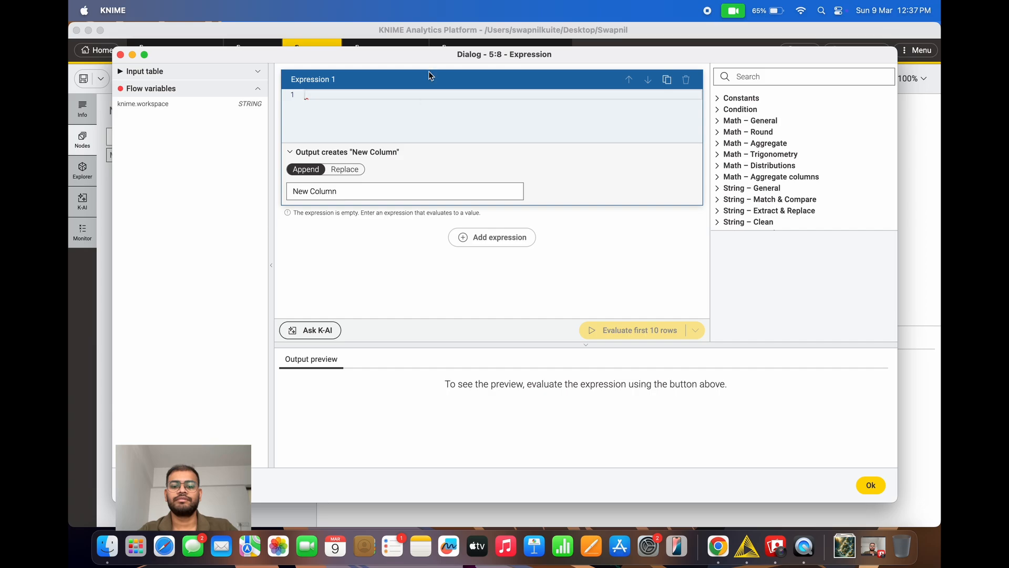
type("name")
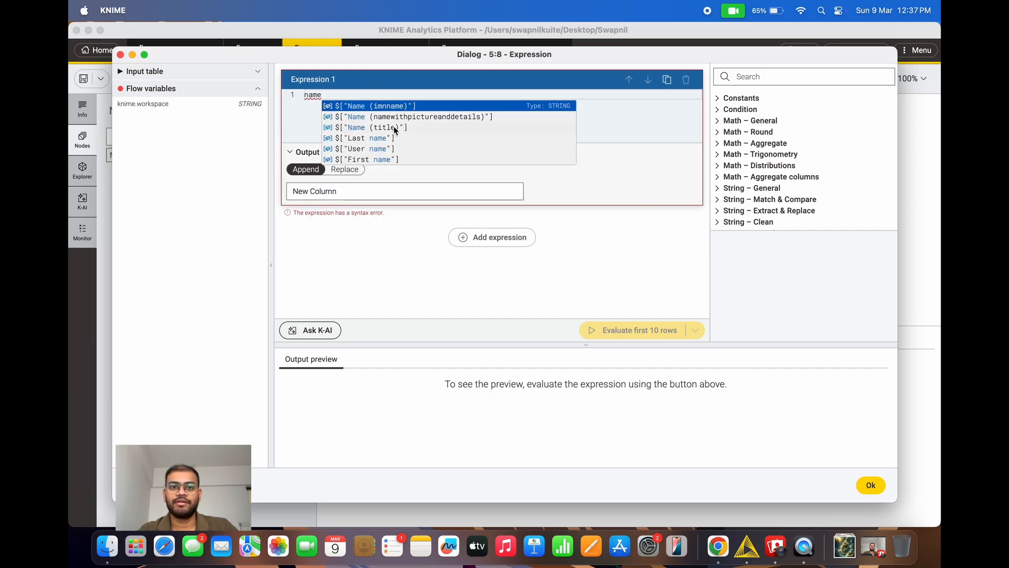
left_click(394, 127)
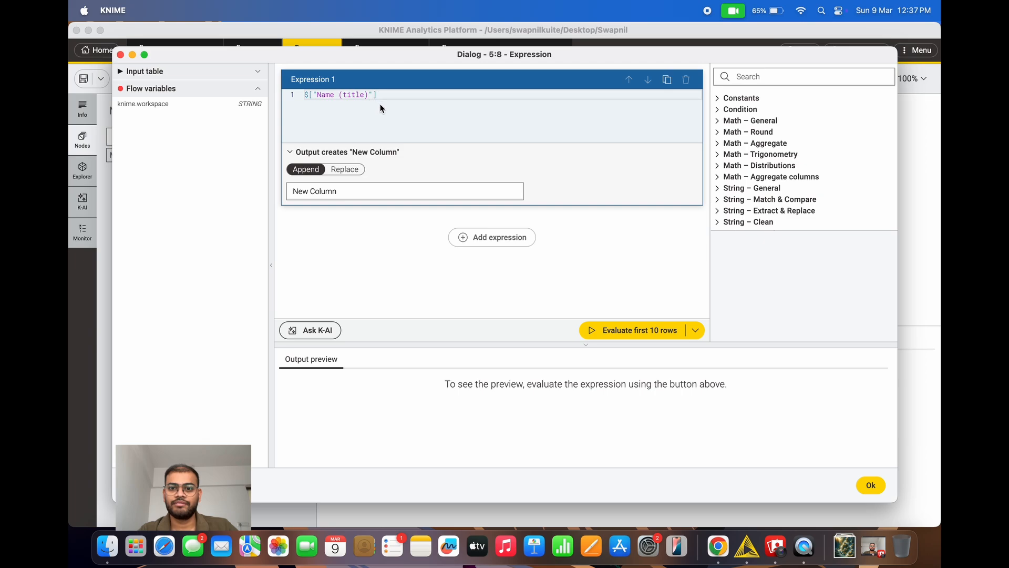
Set the name of the expression's appended output column to Created and accept the node's configuration
left_click(341, 186)
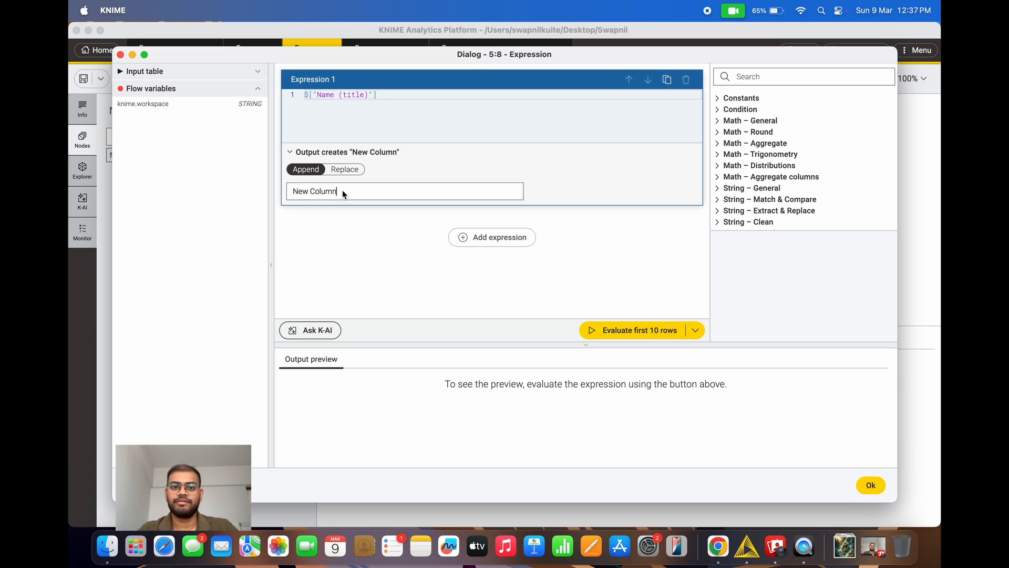
key("BackSpace")
key("BackSpace")
key("BackSpace")
key("BackSpace")
key("BackSpace")
key("BackSpace")
key("BackSpace")
key("BackSpace")
key("BackSpace")
key("BackSpace")
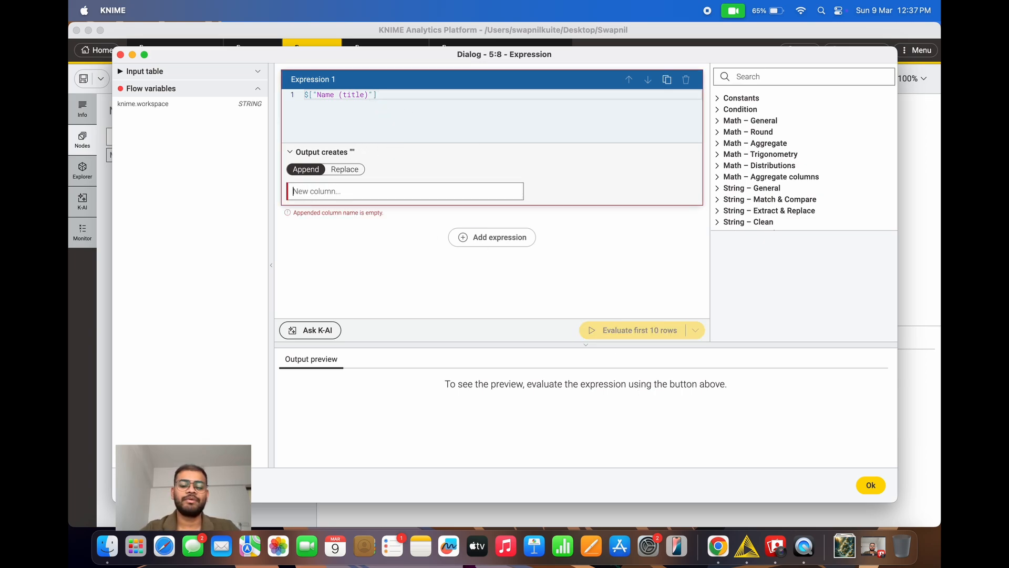
type("Created")
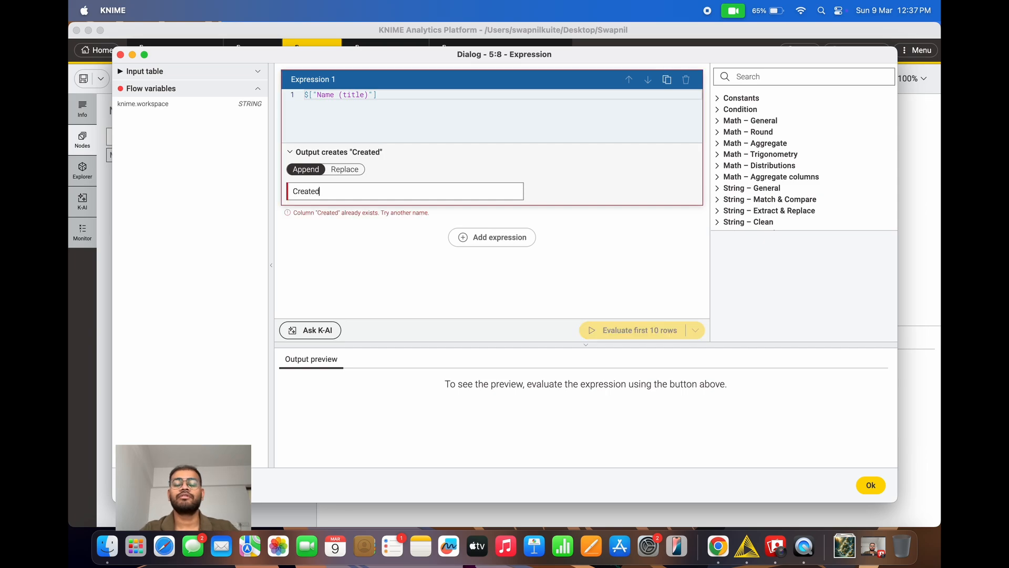
type(" By")
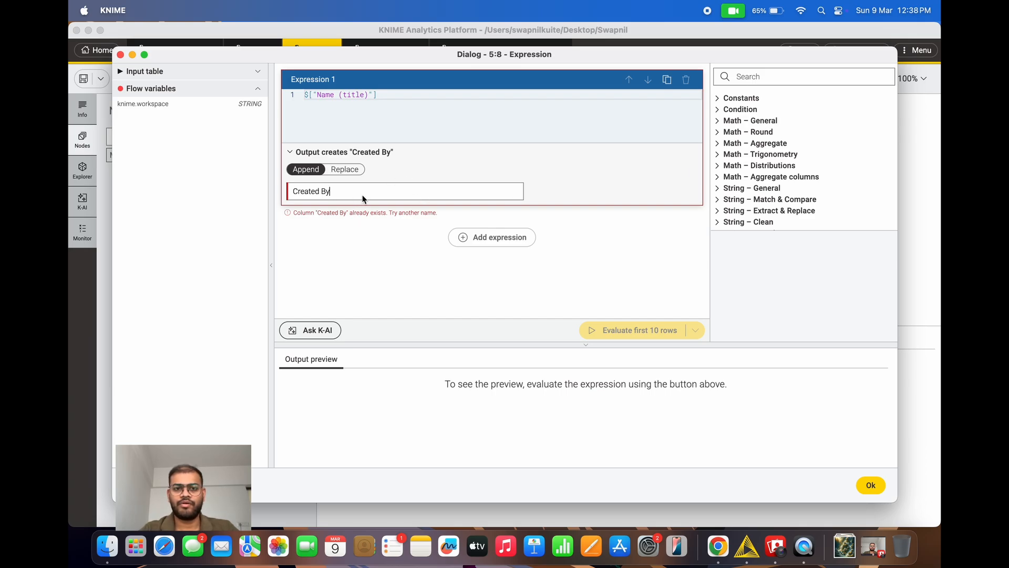
key("BackSpace")
key("BackSpace")
key("BackSpace")
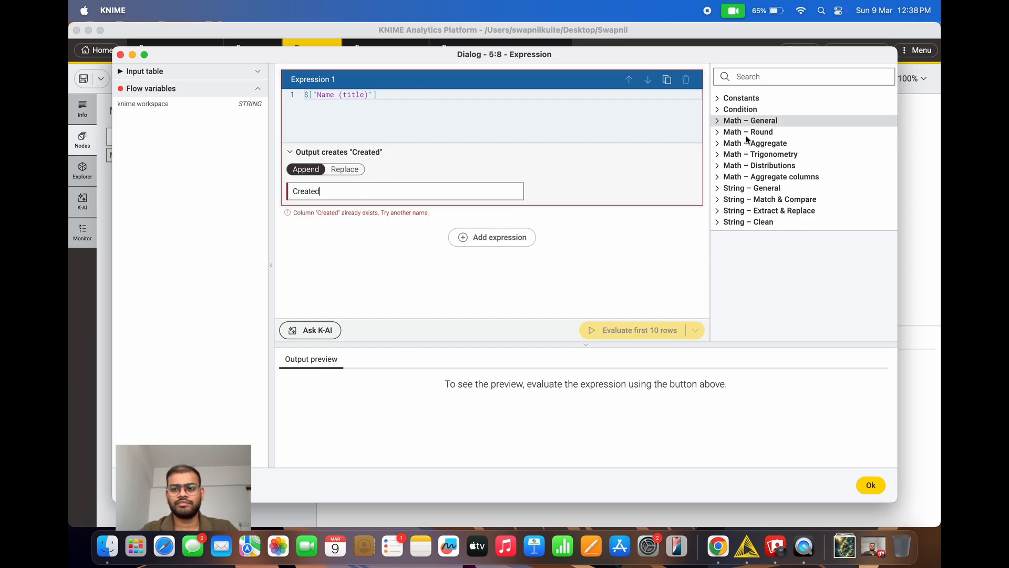
left_click(871, 485)
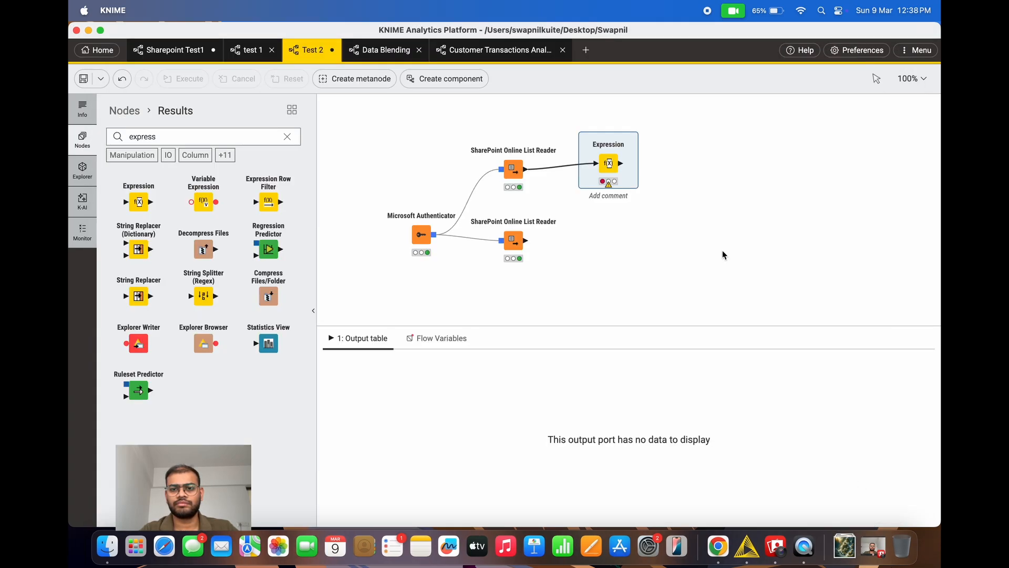
Find the Column Filter node with the search "filter" and insert it between the upper SharePoint Online List Reader and the Expression node
left_click(514, 184)
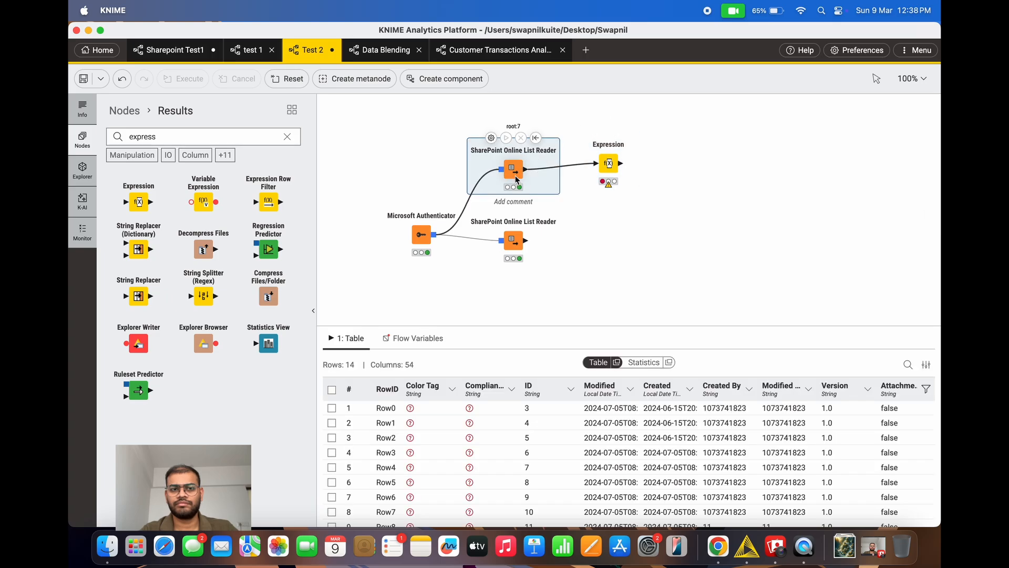
left_click(162, 137)
key("BackSpace")
key("BackSpace")
key("BackSpace")
key("BackSpace")
key("BackSpace")
key("BackSpace")
key("BackSpace")
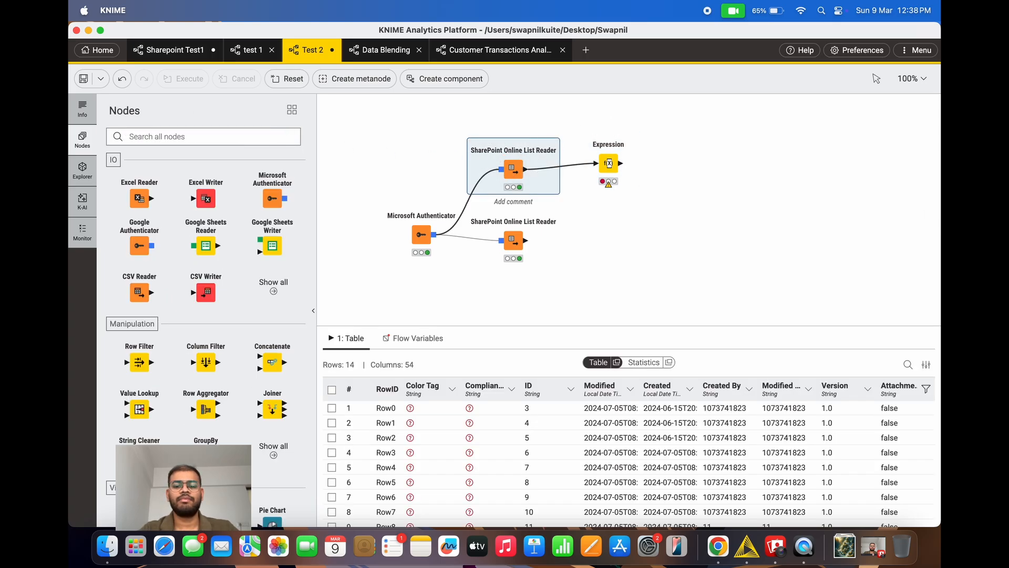
type("filter")
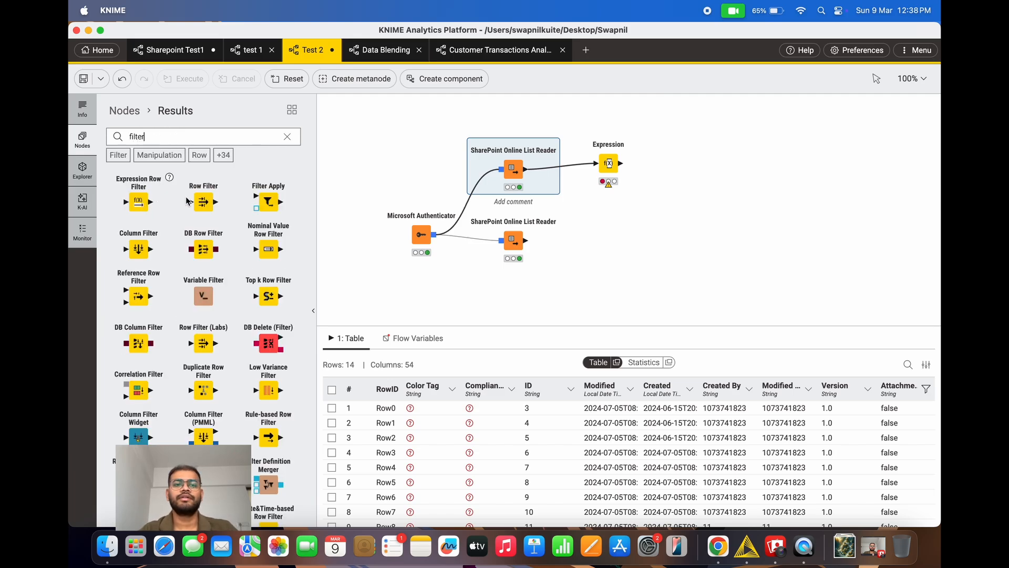
left_click_drag(139, 249, 674, 168)
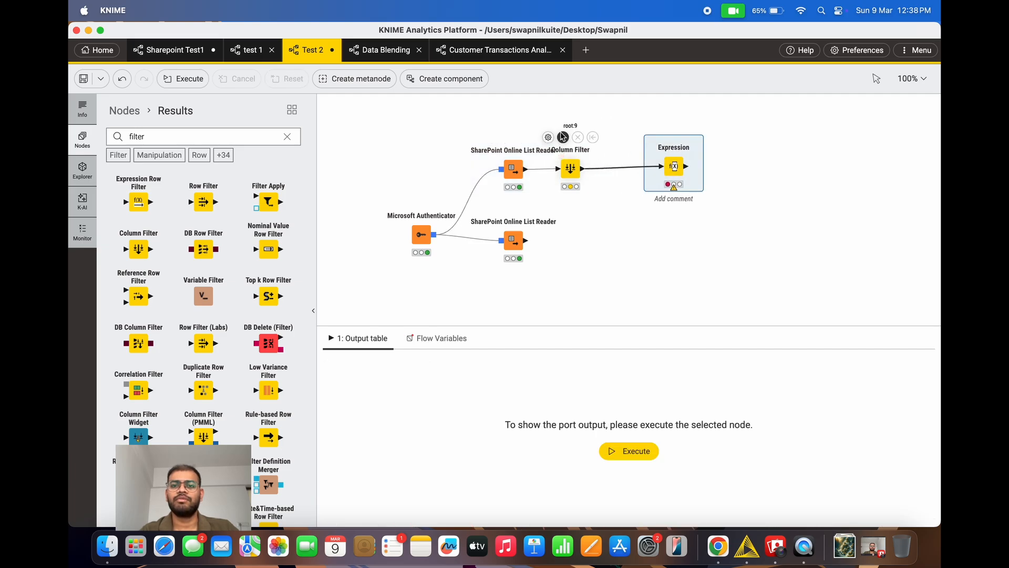
Exclude all columns in the Column Filter node and include only the column User name, found with the search "user"
left_click(562, 137)
left_click(549, 137)
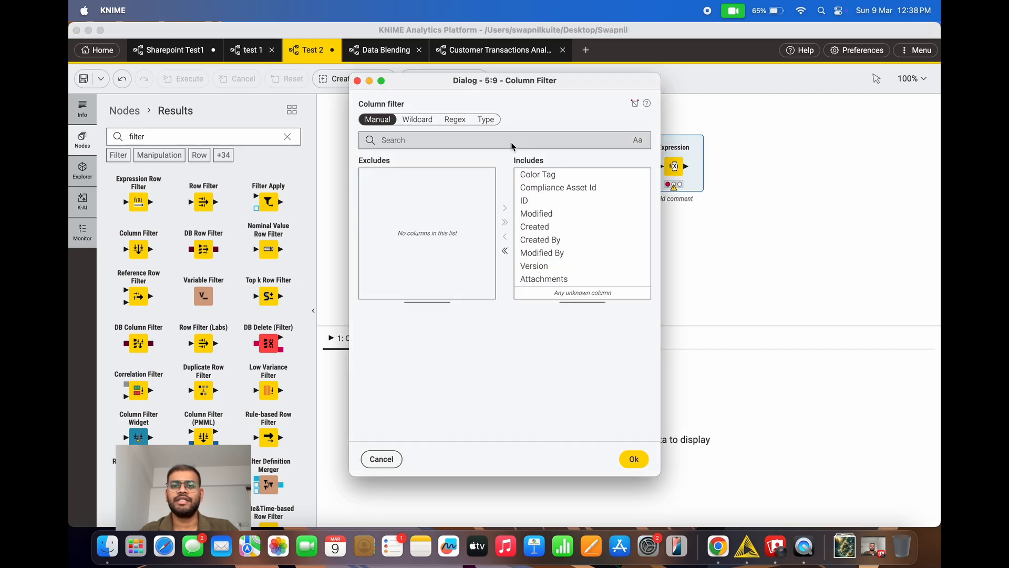
left_click(505, 251)
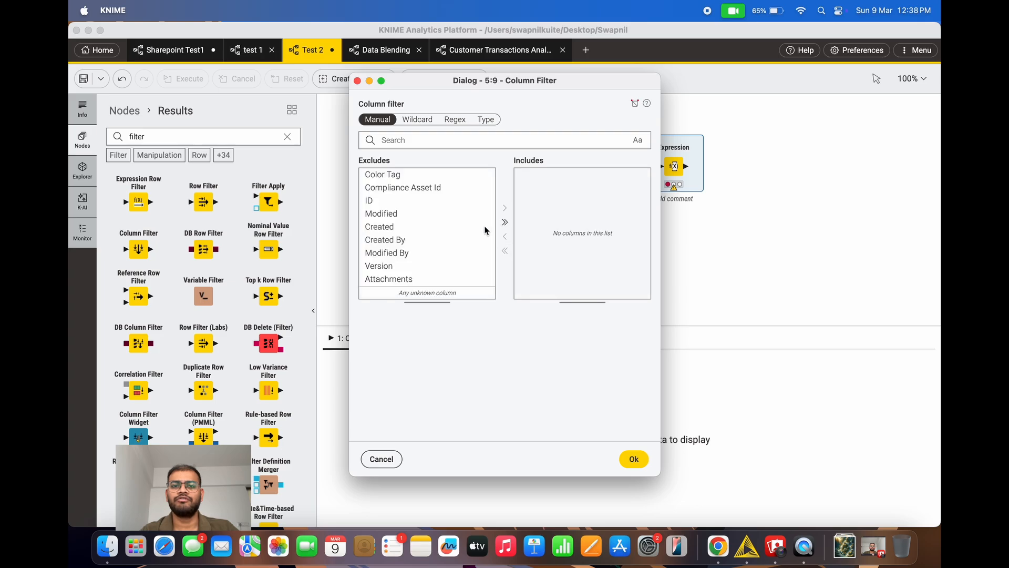
left_click(428, 141)
type("user")
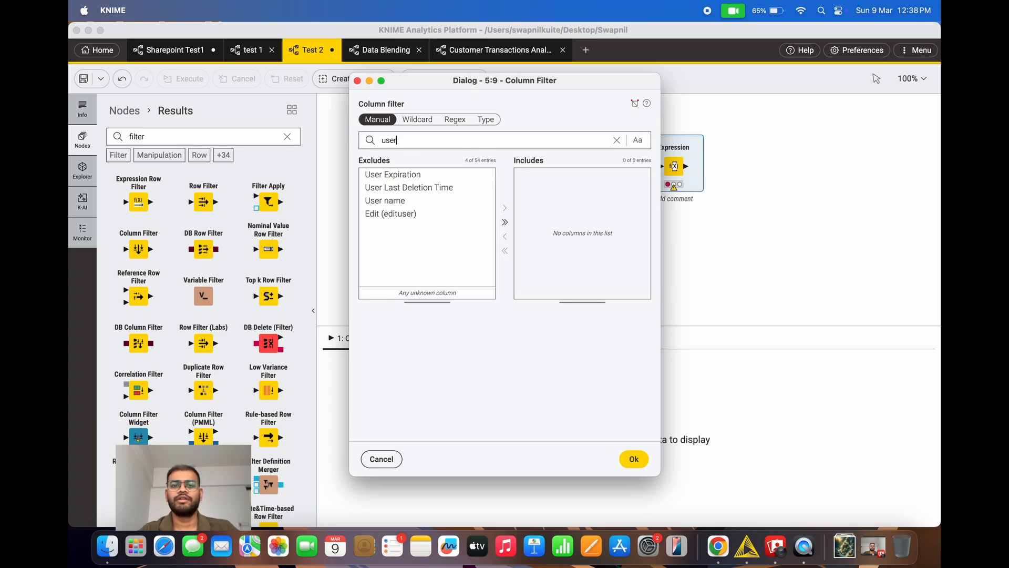
left_click(423, 203)
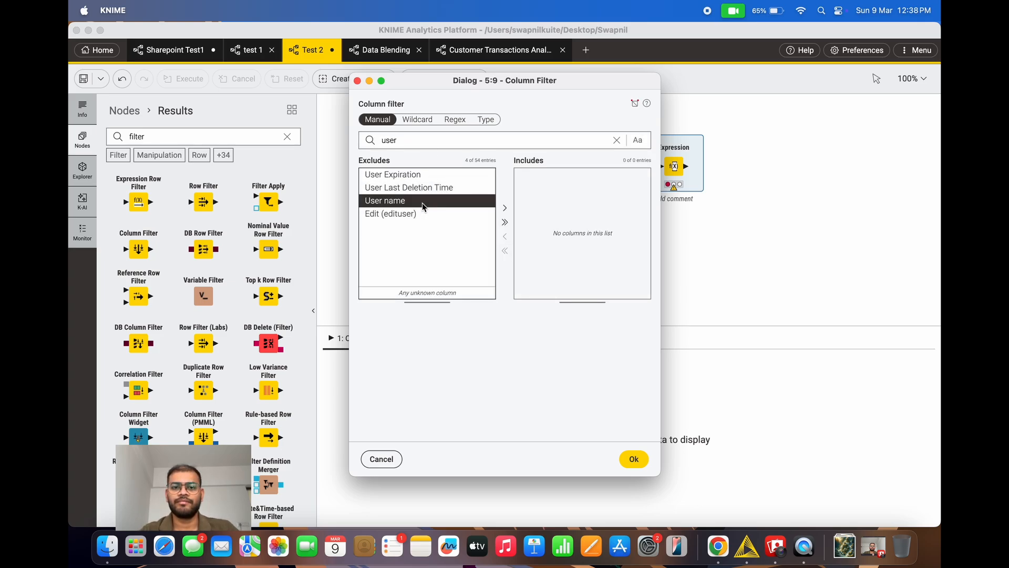
left_click(505, 209)
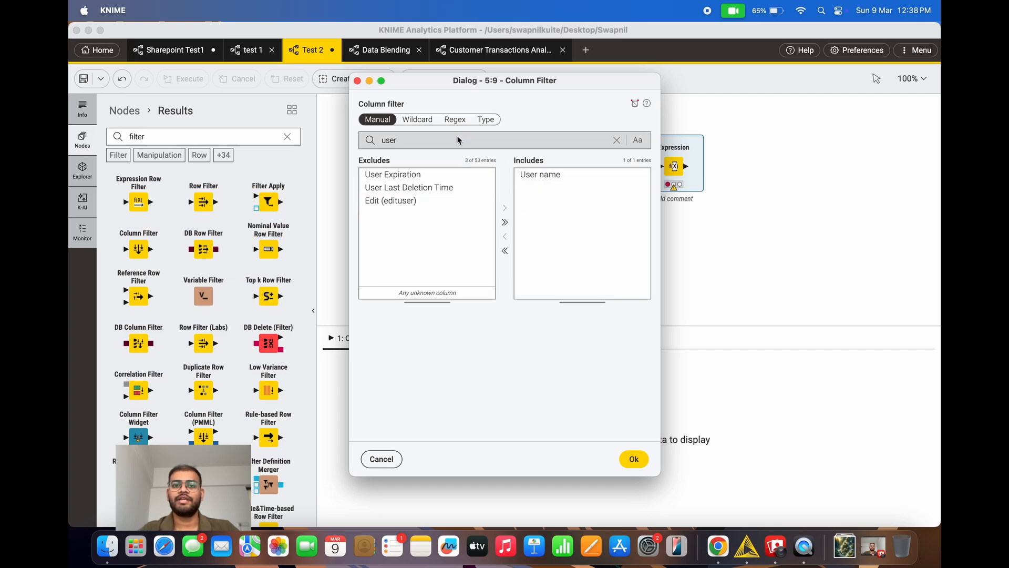
Also include the column Name (title) in the Column Filter, found with the search "name", and accept the configuration
left_click(617, 139)
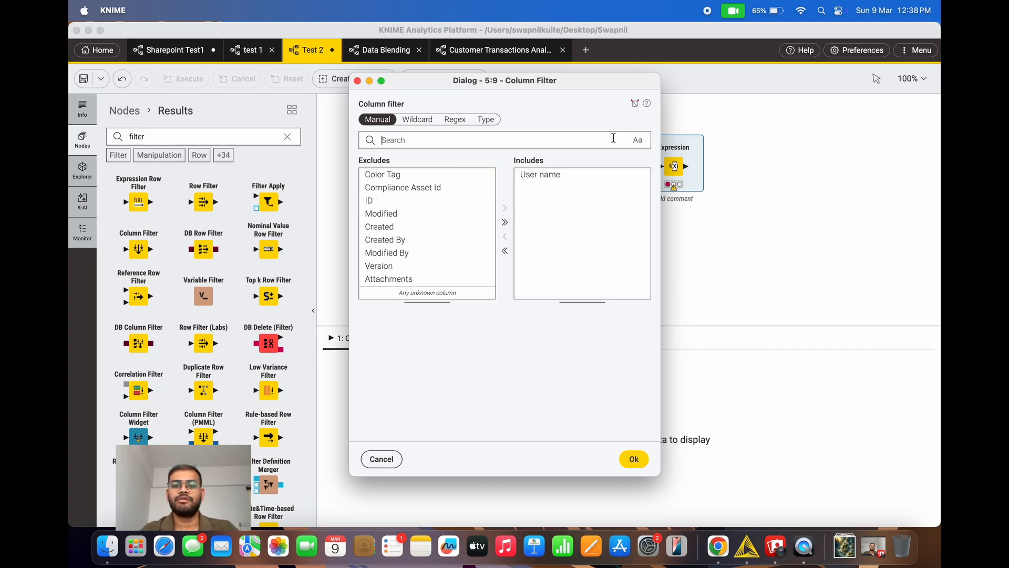
type("name")
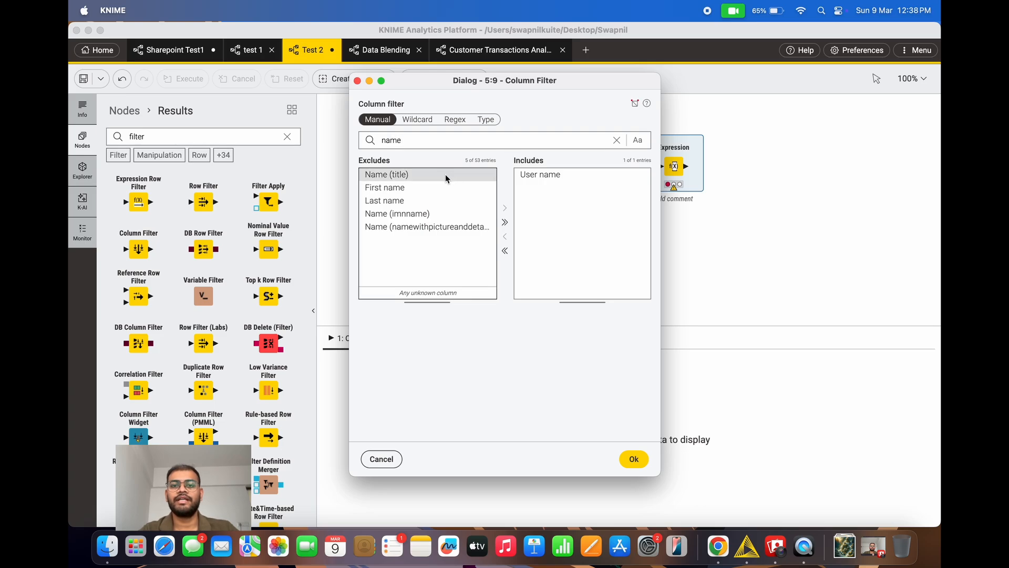
left_click(453, 176)
left_click(504, 208)
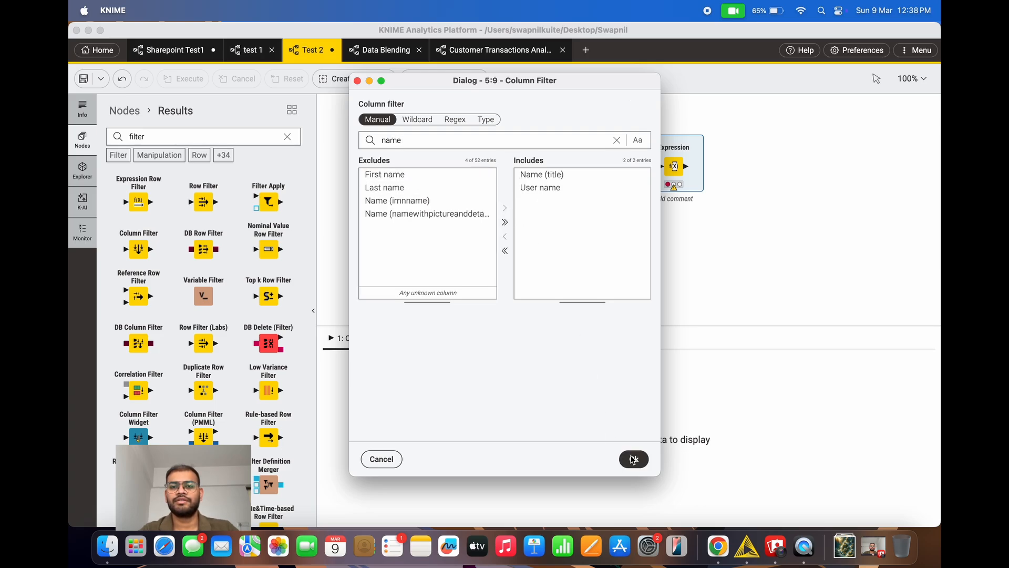
left_click(633, 458)
left_click(634, 452)
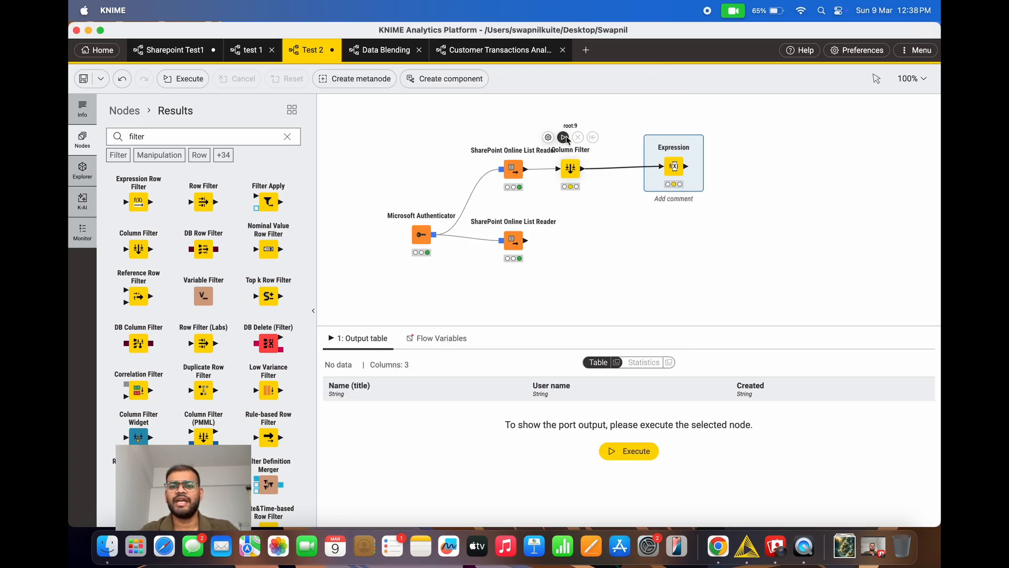
Execute the Column Filter node and look through the rows of its filtered table
left_click(570, 167)
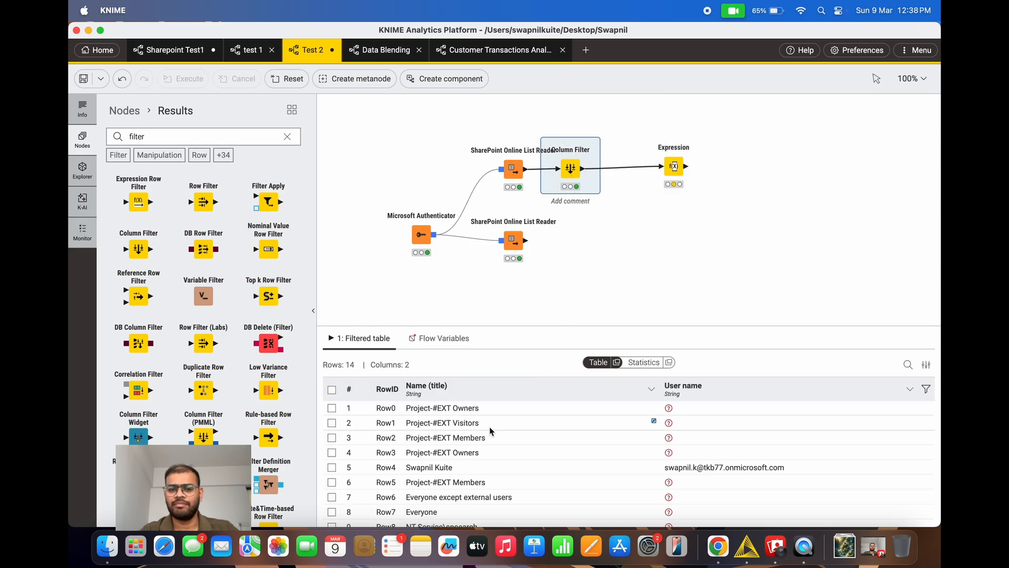
scroll(488, 442, "down", 5)
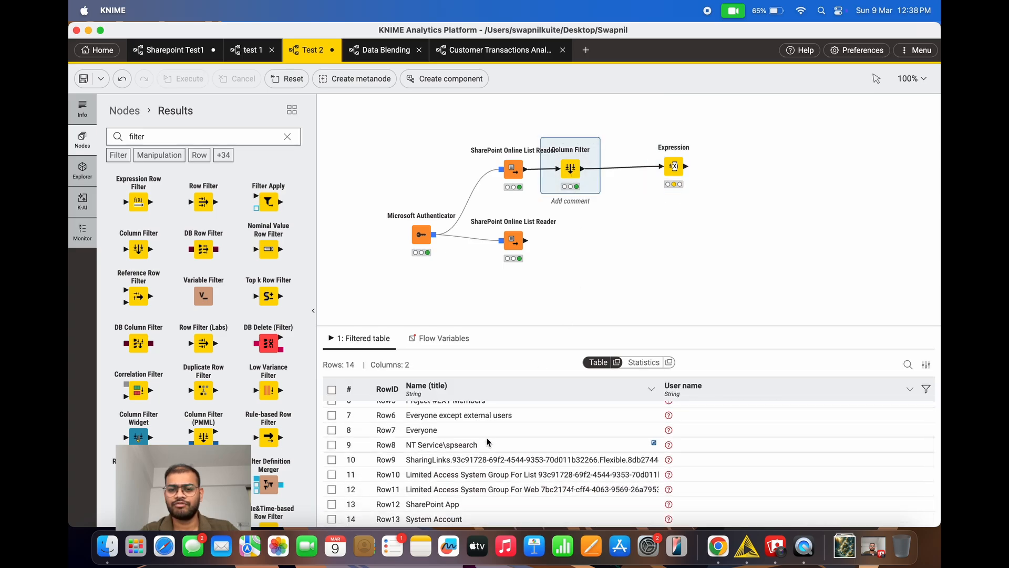
scroll(488, 441, "up", 3)
scroll(487, 441, "up", 2)
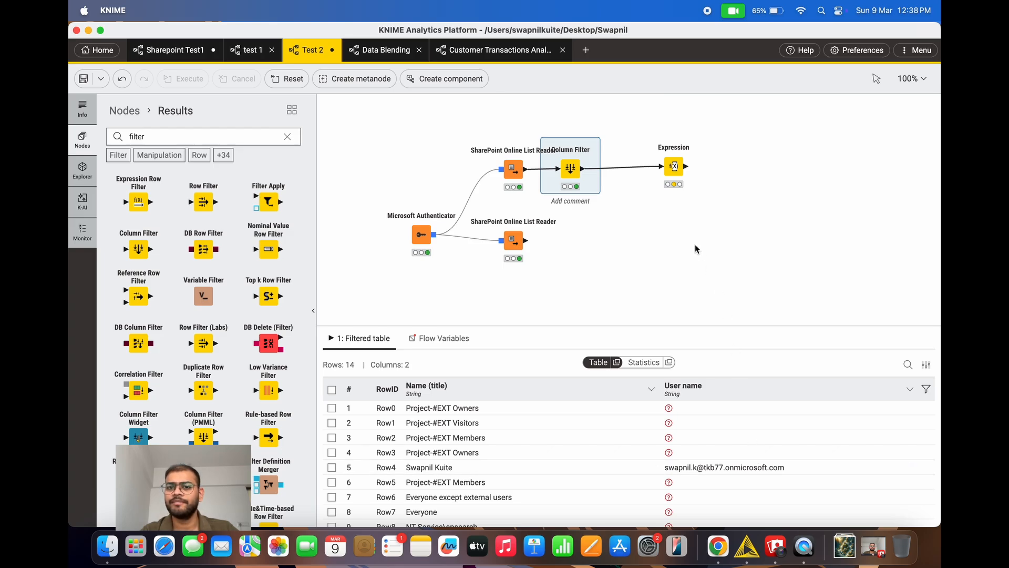
Rename the Expression node's appended output column to Created By, accept the configuration and execute the node
double_click(668, 163)
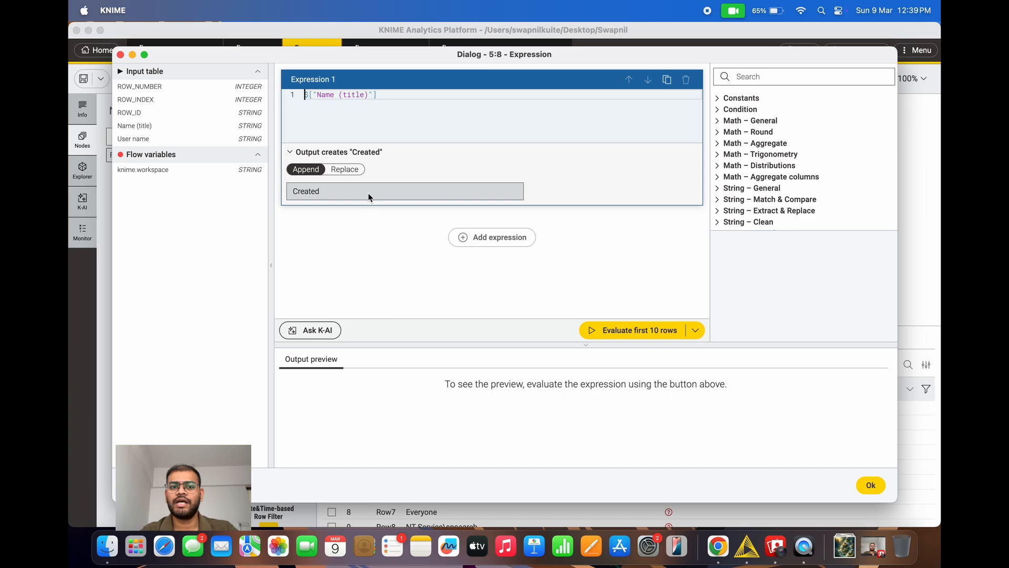
left_click(356, 190)
type("By")
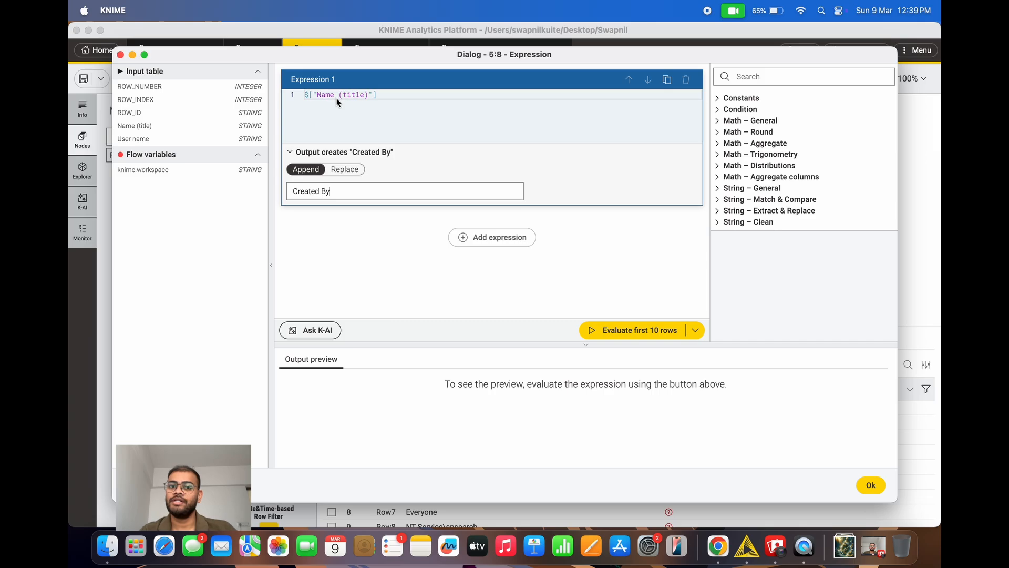
left_click(871, 485)
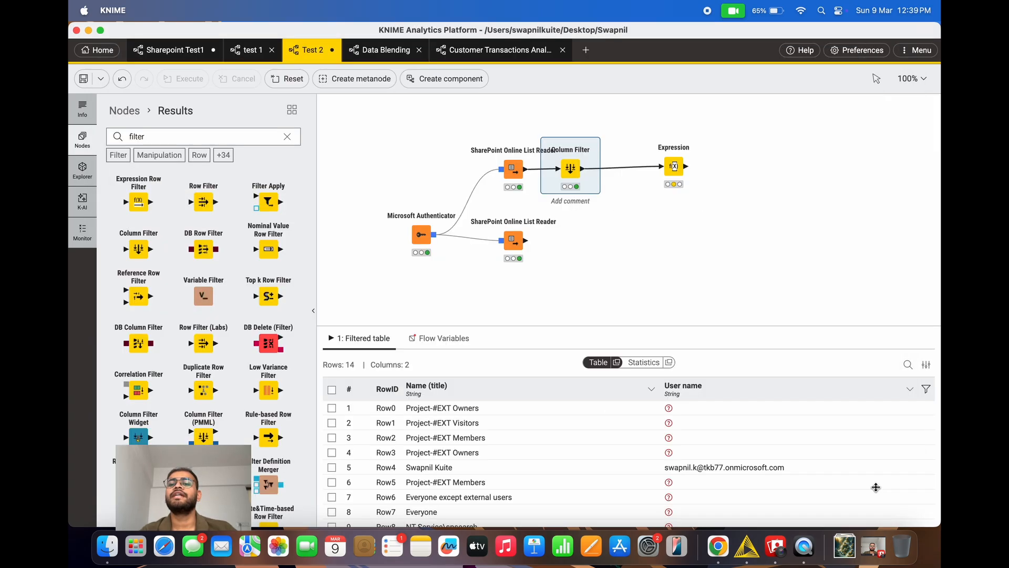
left_click(670, 135)
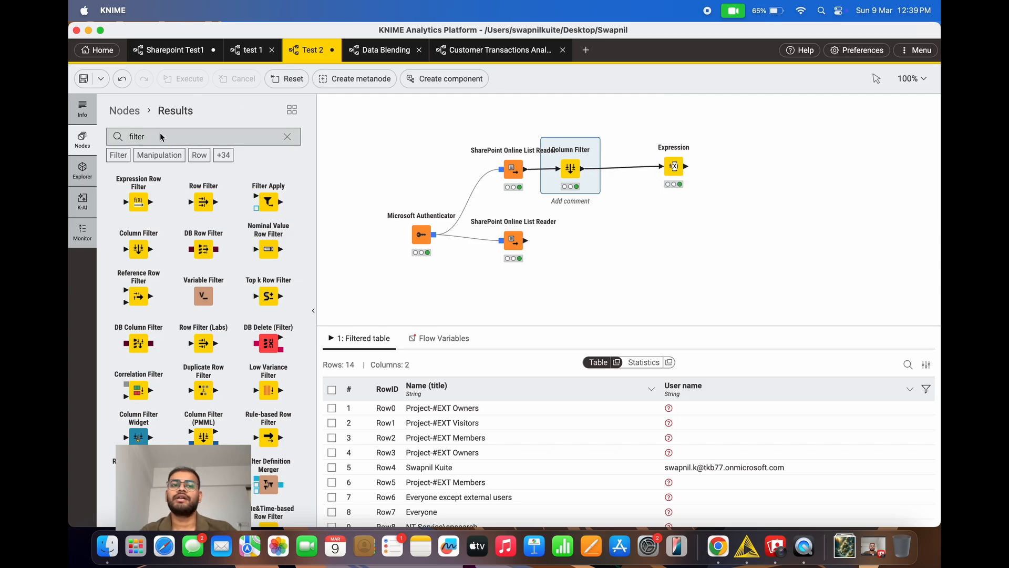
Find the Joiner node with the search "join", add it and connect the Expression node to its upper input and the lower list reader to its lower input
left_click_drag(160, 132, 127, 133)
type("fi")
key("BackSpace")
key("BackSpace")
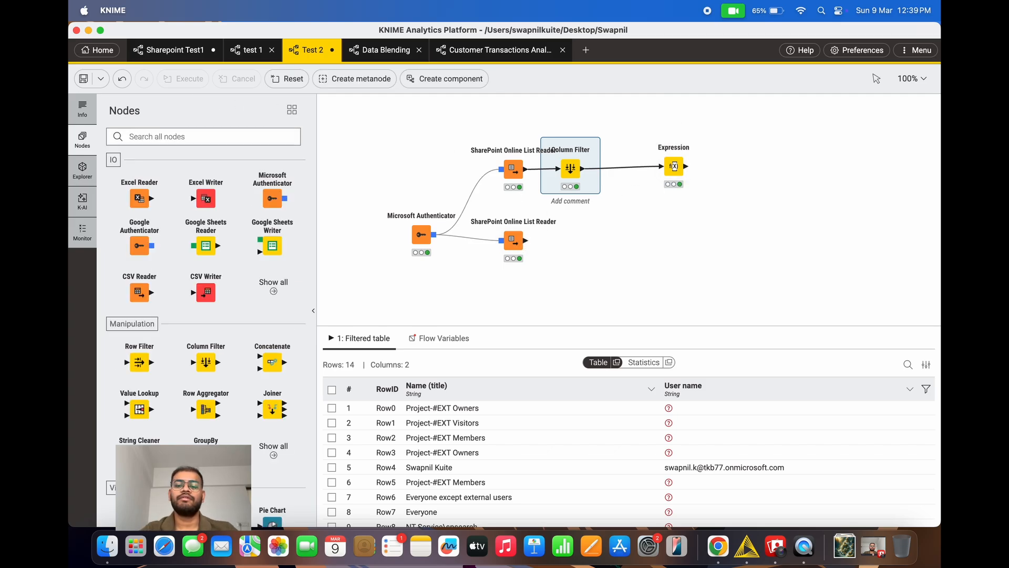
type("join")
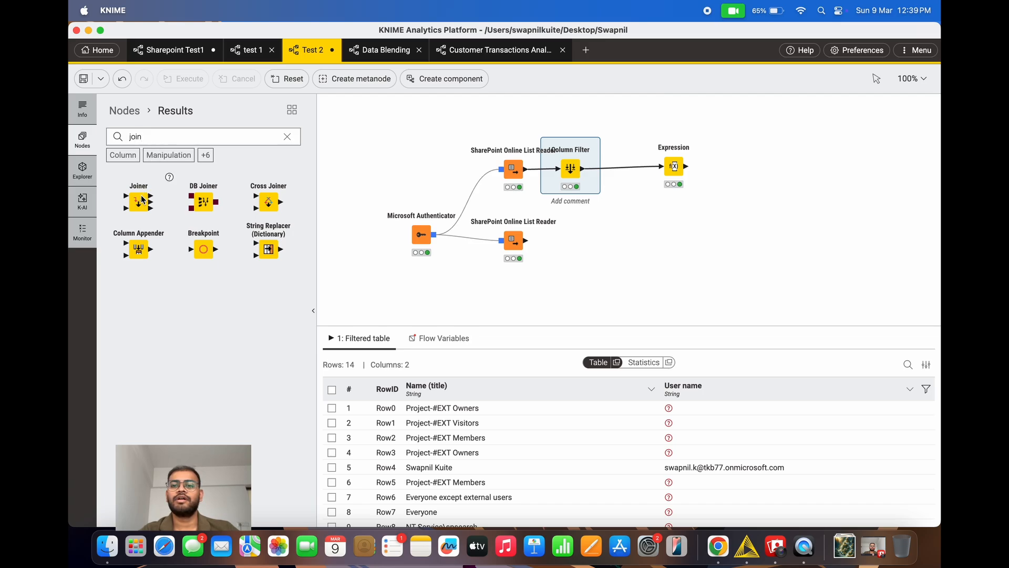
left_click_drag(141, 200, 745, 213)
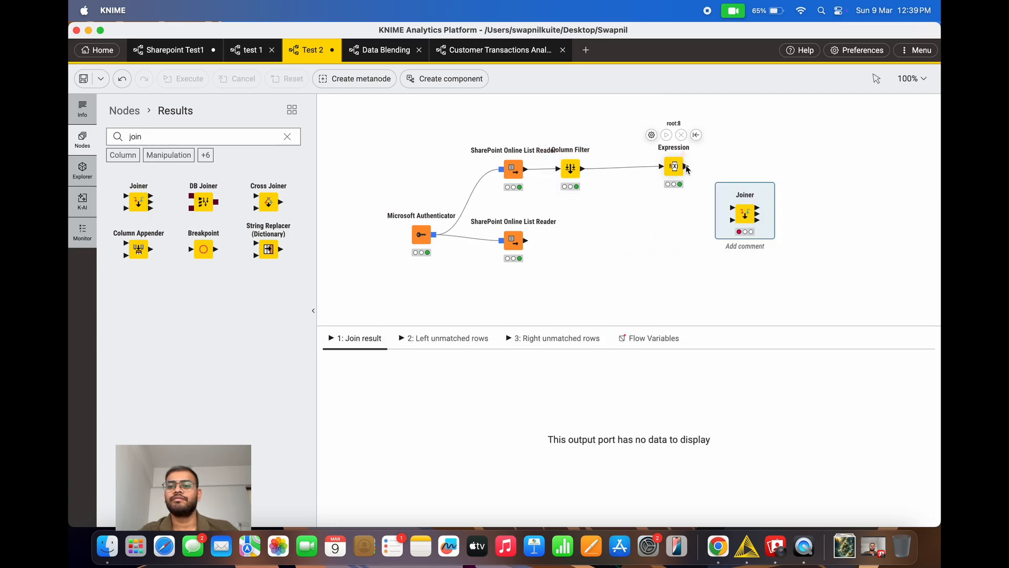
left_click_drag(687, 168, 732, 208)
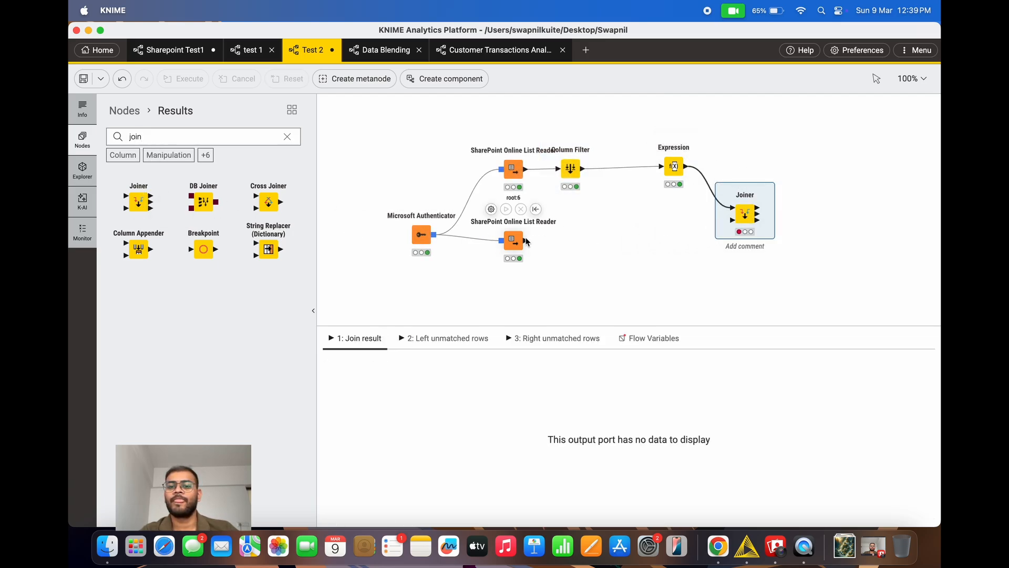
left_click_drag(525, 242, 733, 220)
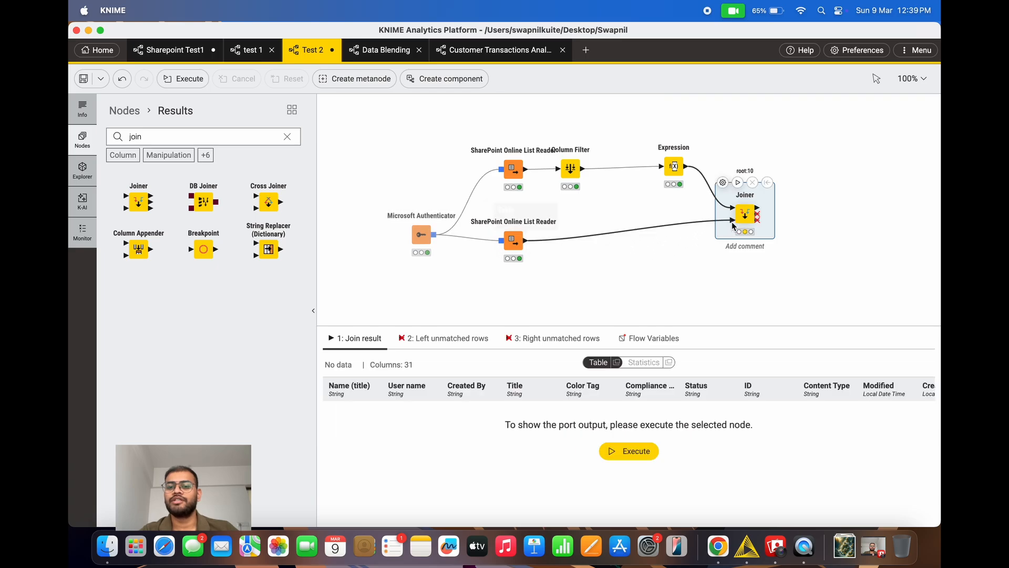
Add the ID column to the Column Filter's included columns and execute the workflow through the Expression node
left_click(528, 244)
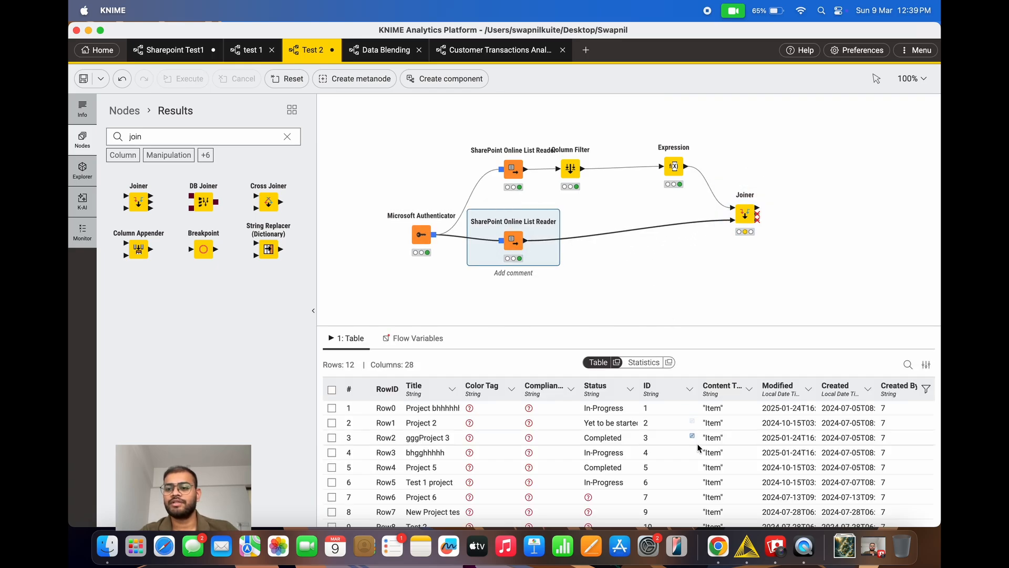
scroll(915, 427, "right", 5)
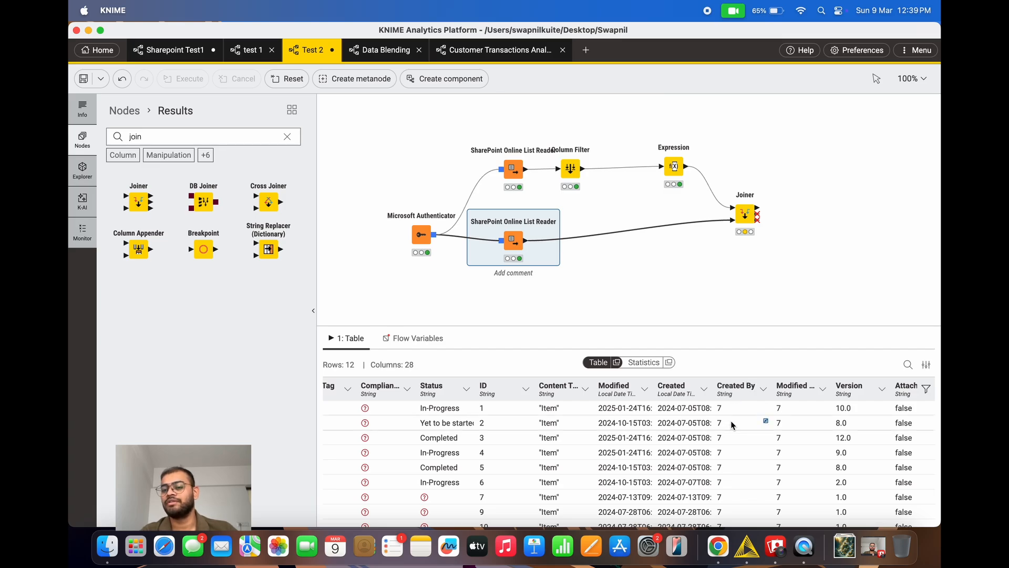
left_click(571, 169)
scroll(609, 421, "down", 3)
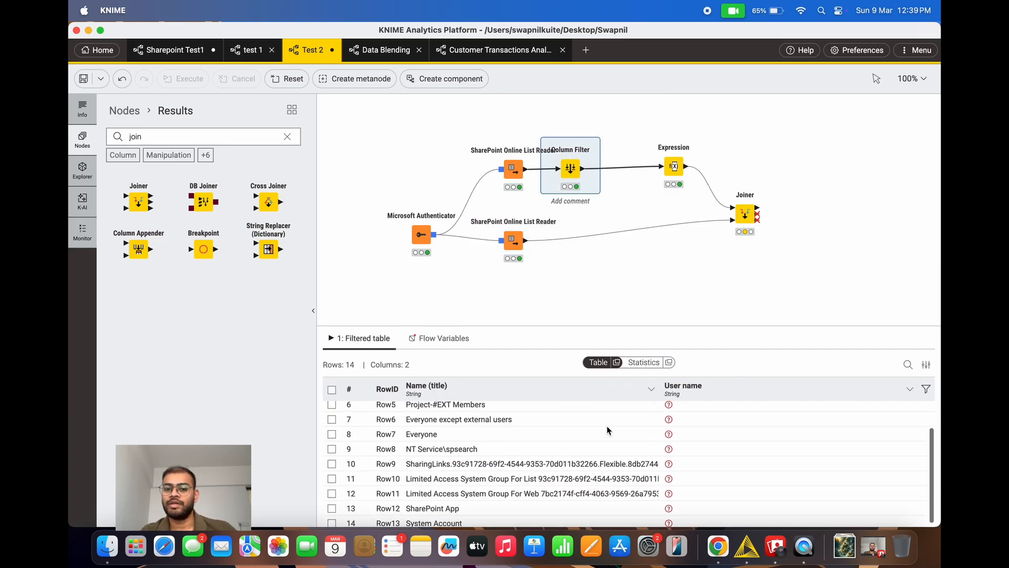
scroll(607, 425, "up", 3)
mouse_move(512, 157)
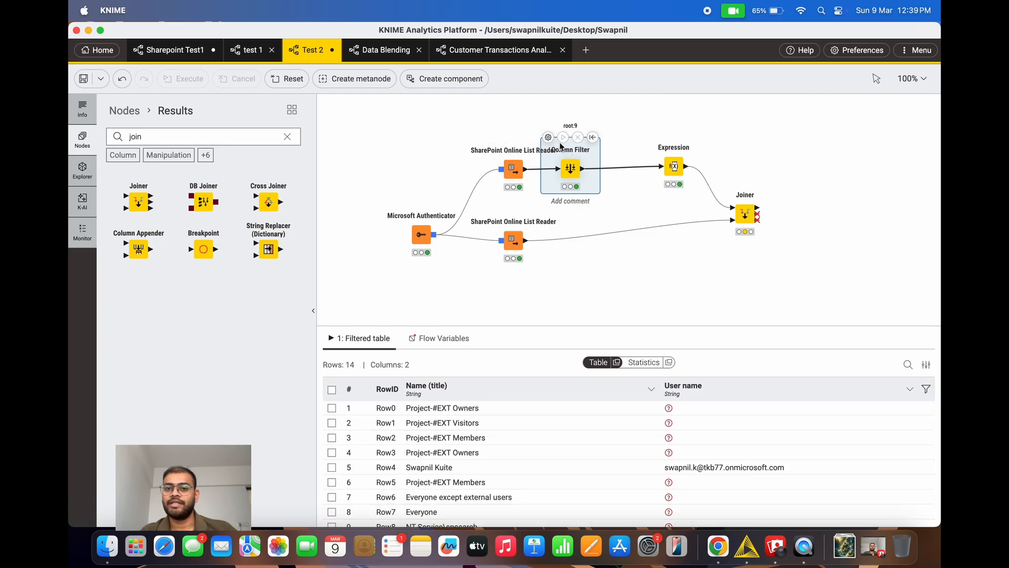
left_click(550, 138)
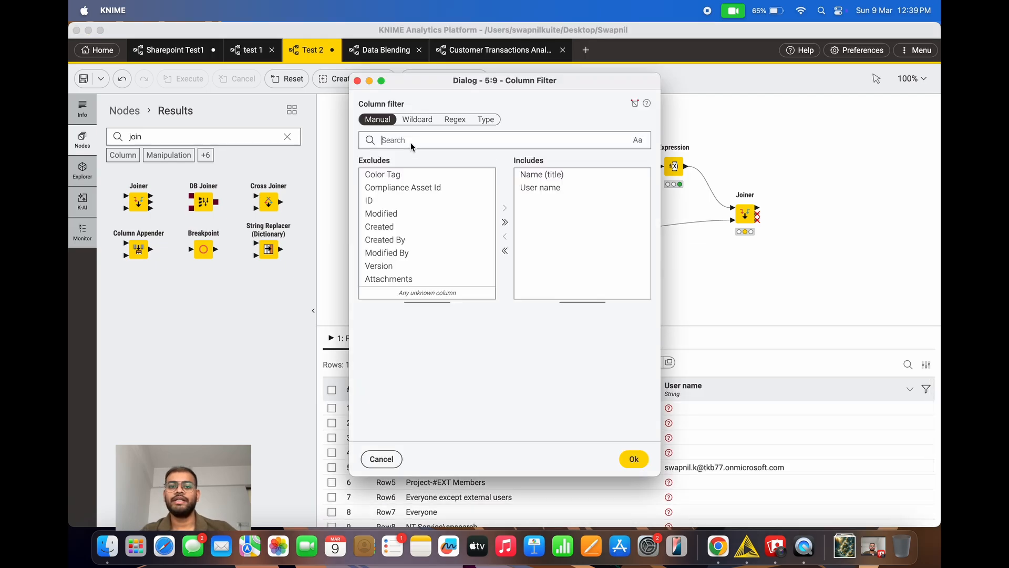
left_click(395, 202)
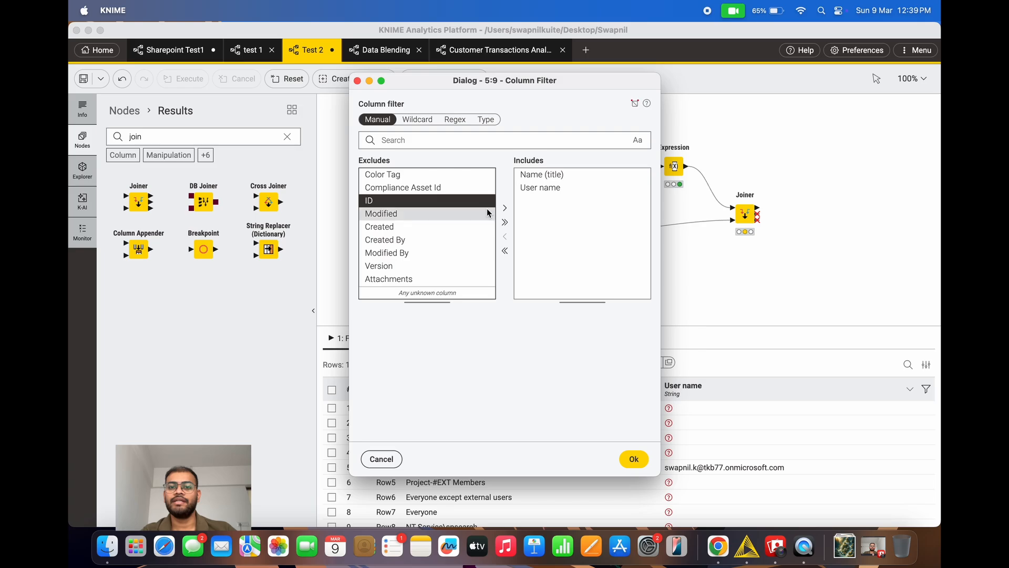
left_click(505, 208)
left_click(634, 459)
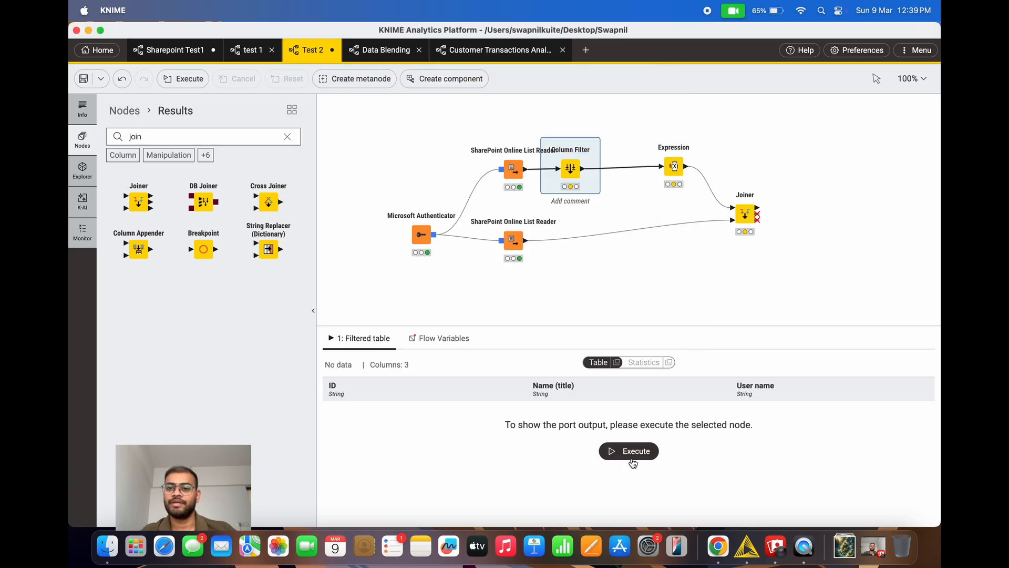
mouse_move(679, 157)
left_click(667, 135)
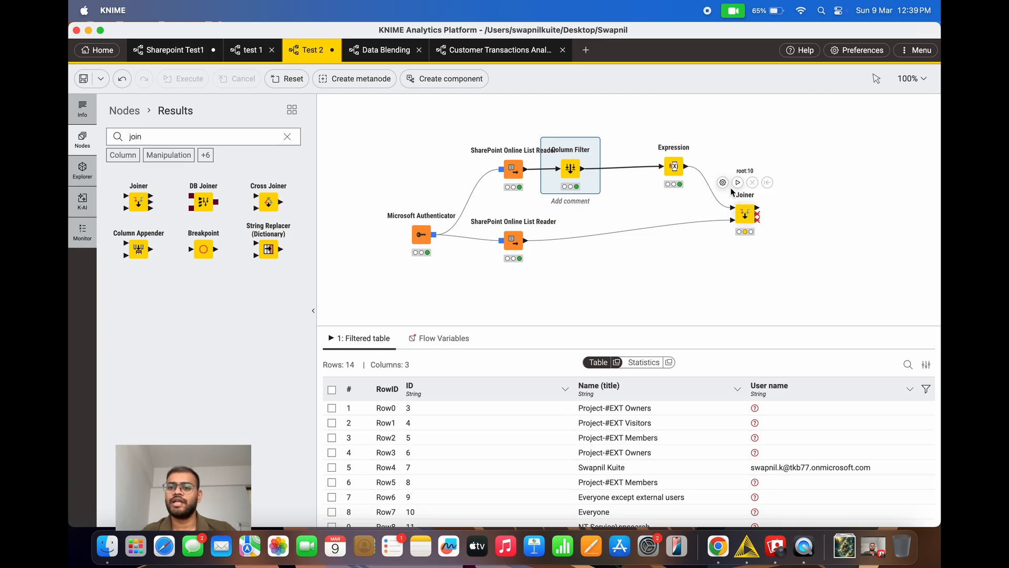
Set the Joiner's matching criterion to ID in the left table and Created By in the right table
left_click(723, 182)
left_click(415, 188)
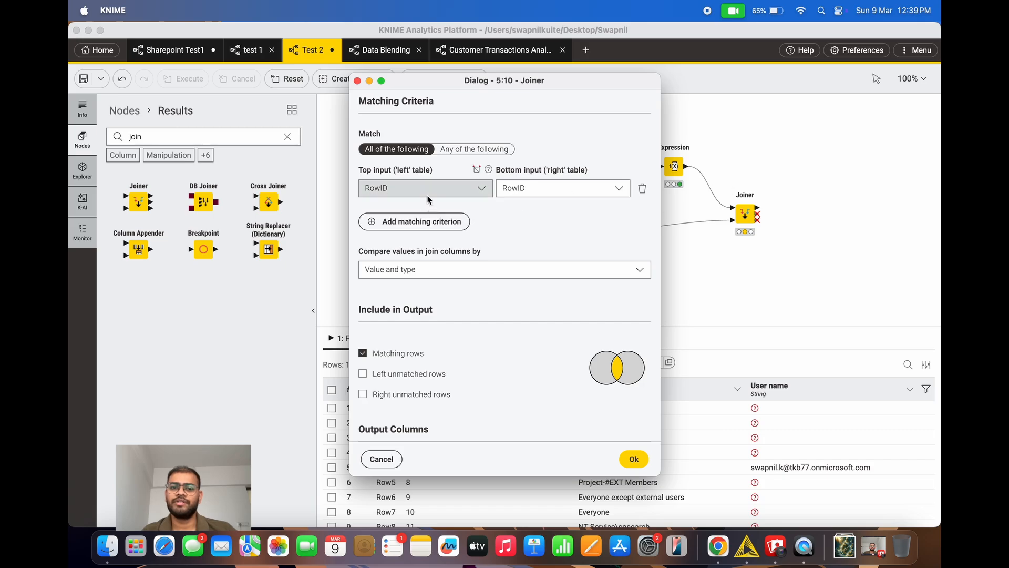
left_click(401, 216)
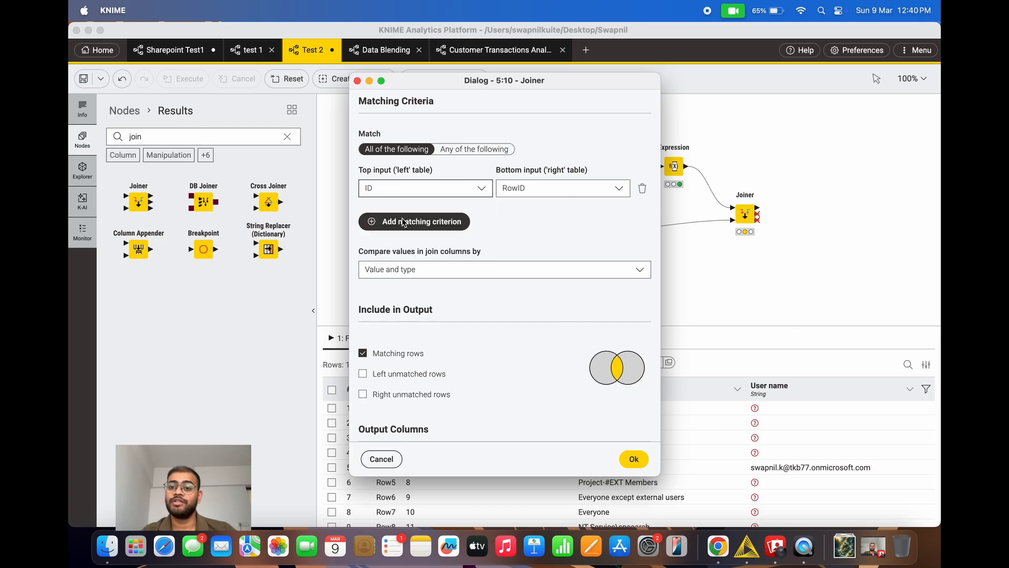
left_click(526, 189)
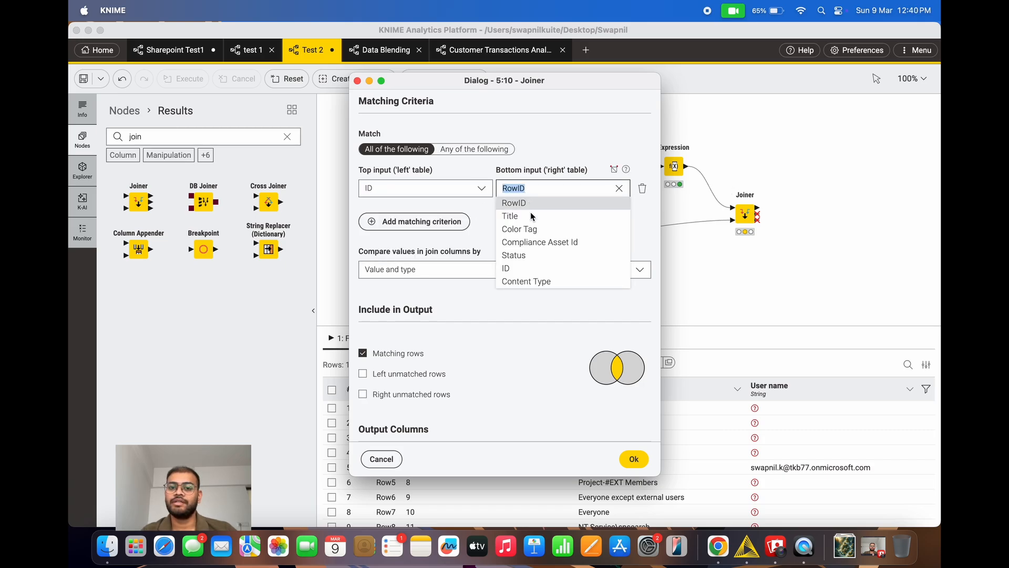
scroll(546, 248, "down", 3)
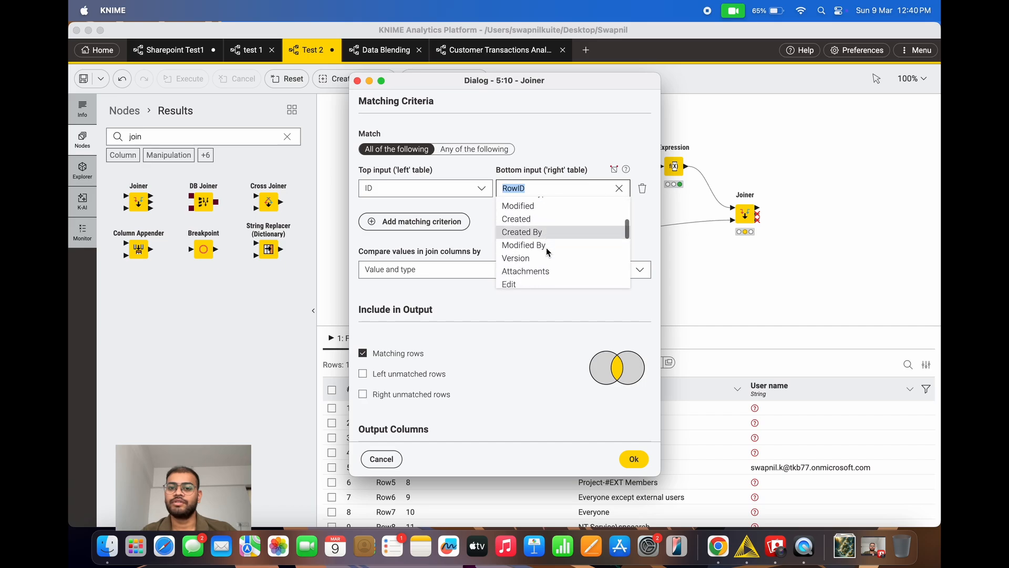
left_click(551, 236)
Include the right unmatched rows along with the matching rows in the Joiner's output
scroll(566, 311, "down", 4)
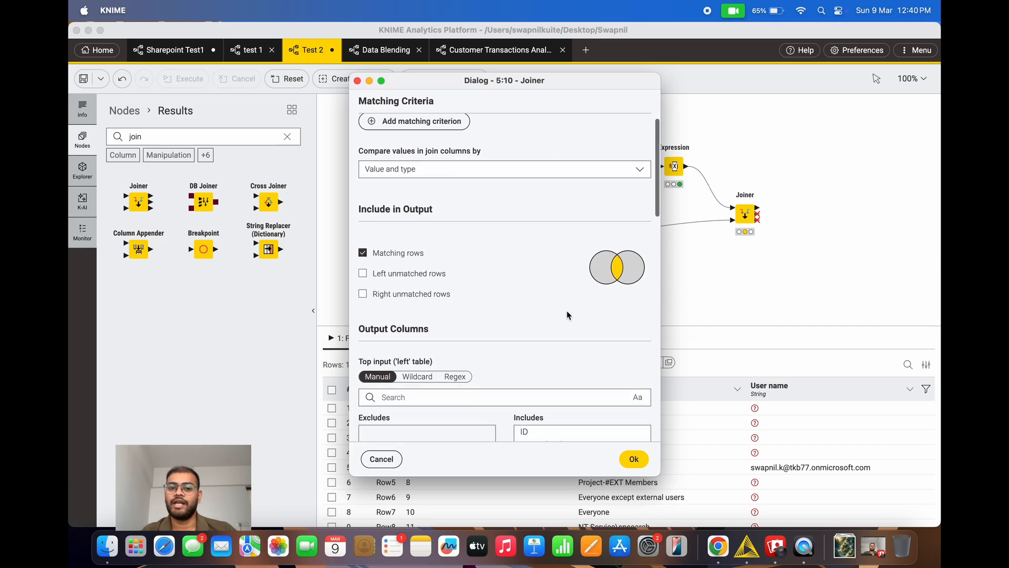
left_click(386, 289)
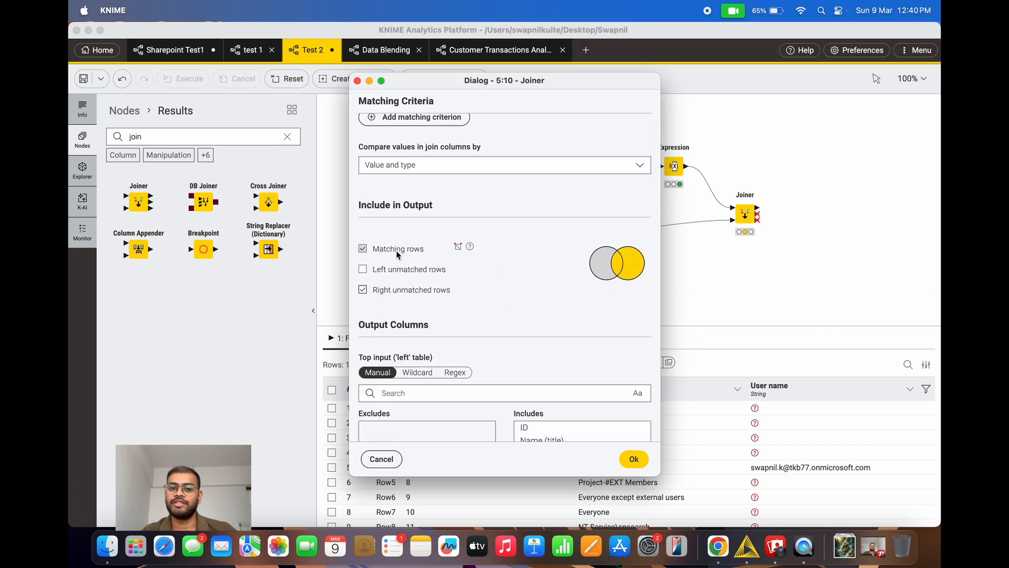
left_click(416, 290)
scroll(559, 293, "down", 3)
scroll(541, 383, "down", 3)
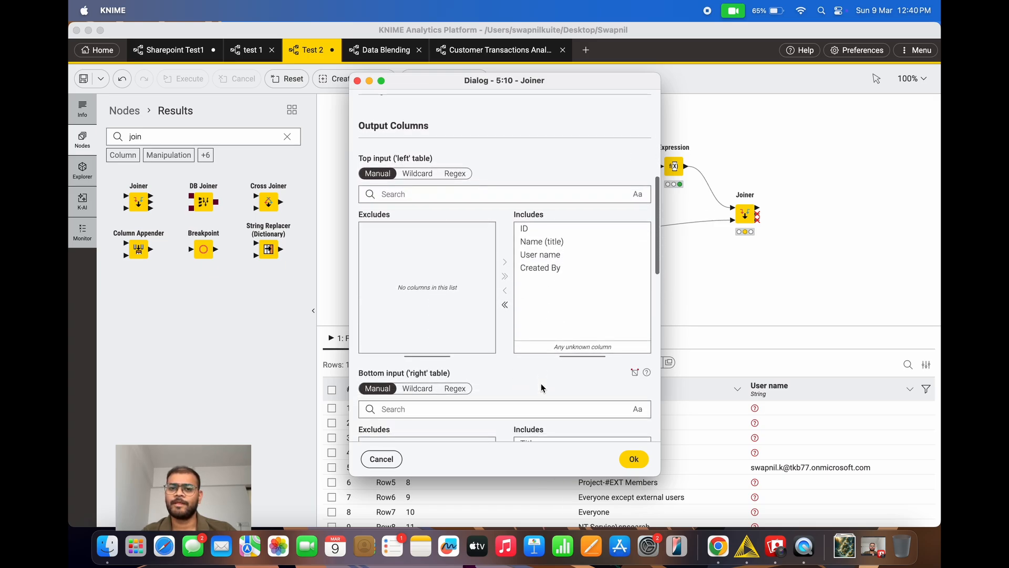
scroll(541, 383, "up", 5)
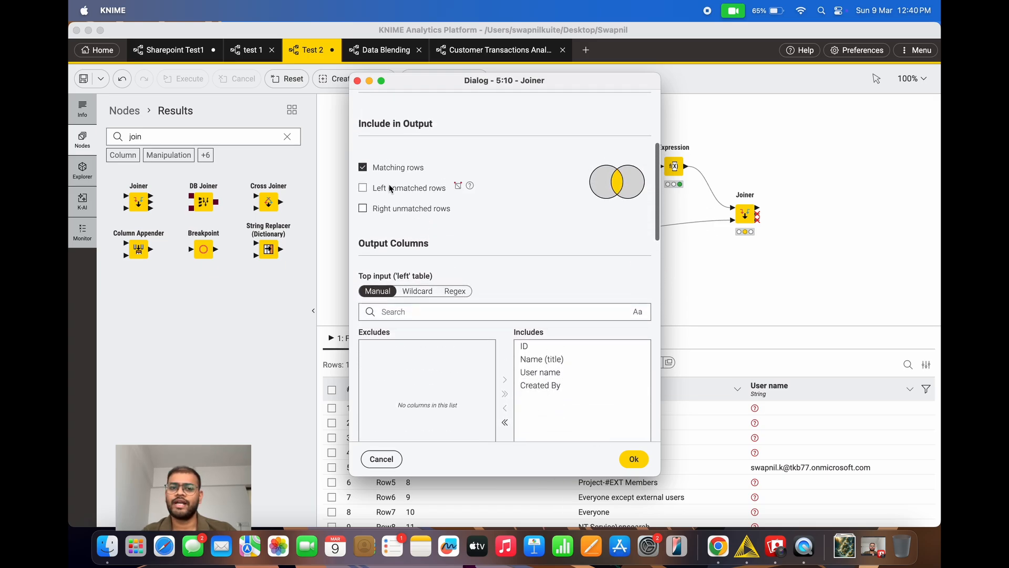
left_click(400, 206)
scroll(598, 298, "down", 2)
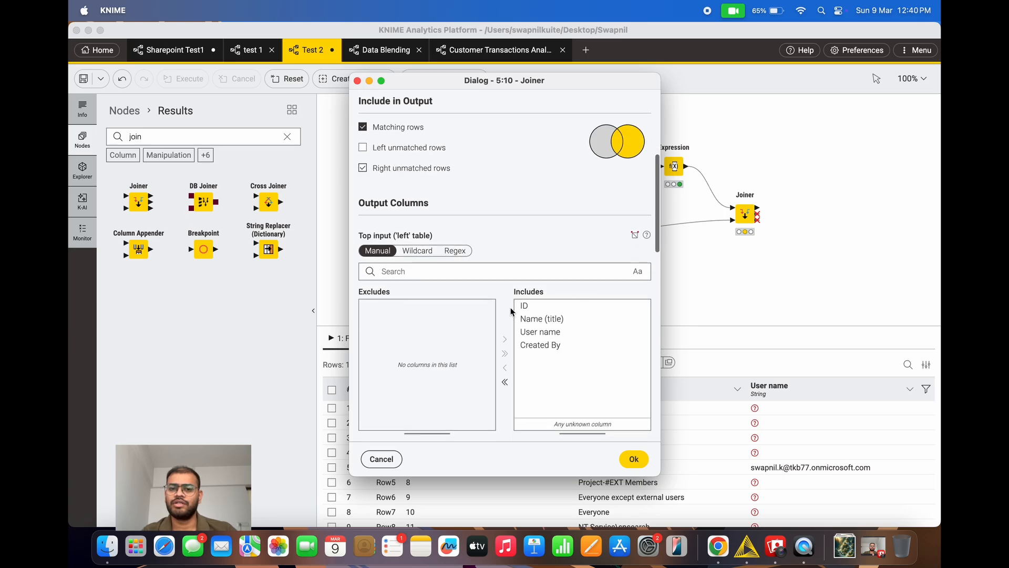
Exclude the ID column of the left table from the Joiner's output columns
scroll(529, 379, "down", 5)
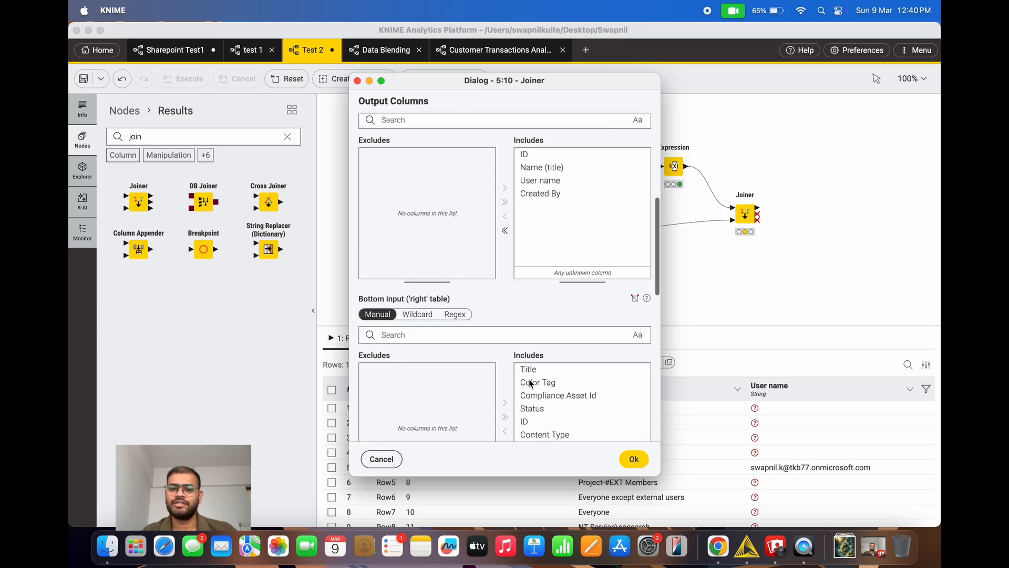
scroll(529, 380, "down", 2)
left_click(524, 153)
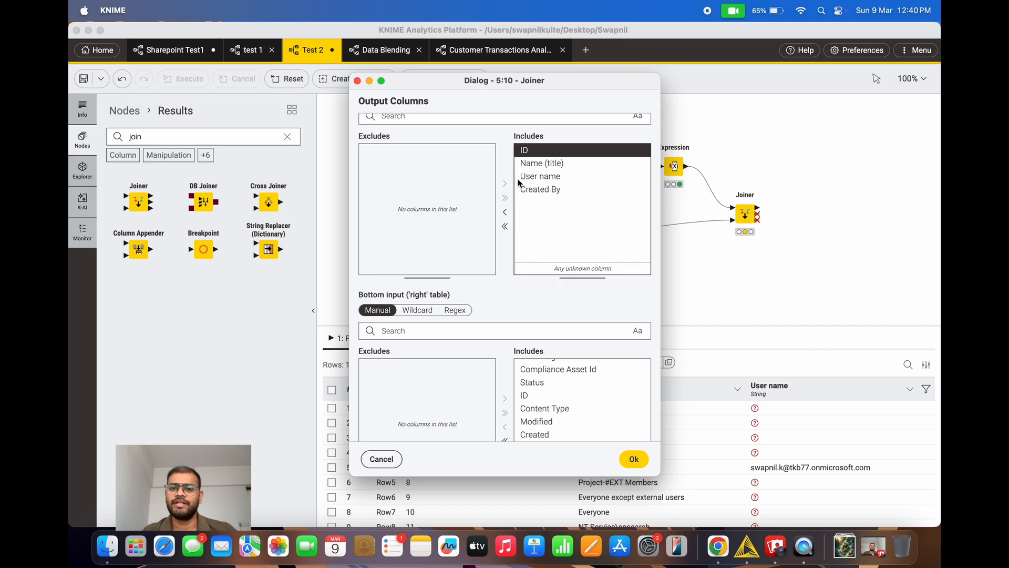
left_click(504, 211)
Review the right table's included columns, accept the Joiner configuration, execute the node and display its join result
scroll(554, 306, "down", 3)
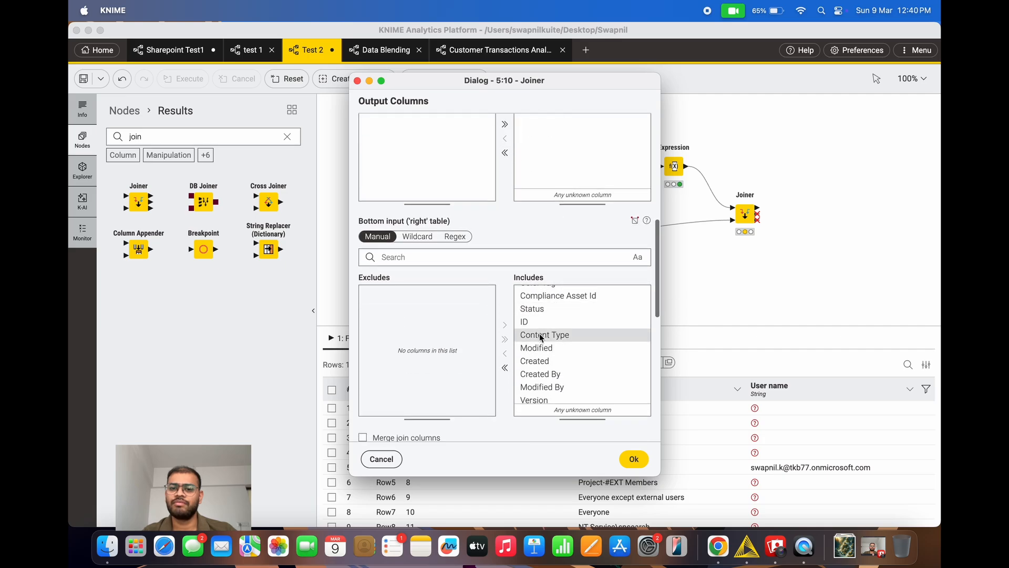
left_click(542, 387)
scroll(578, 363, "down", 5)
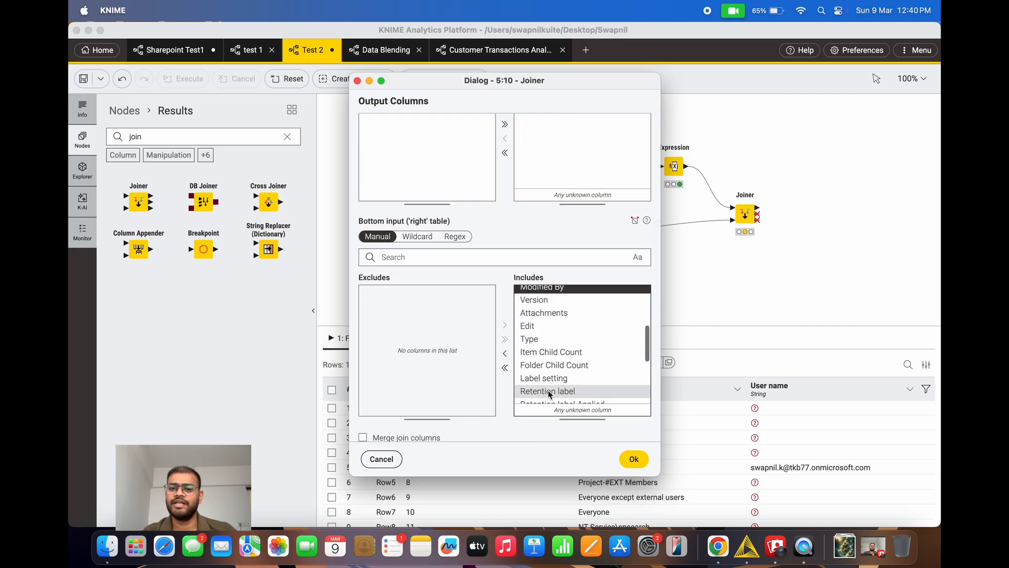
left_click(635, 458)
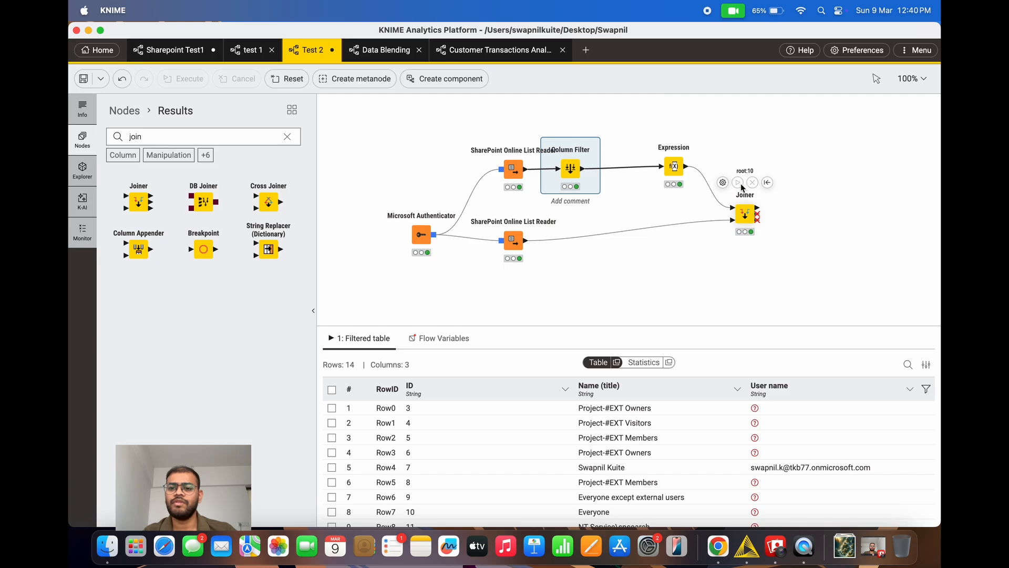
left_click(742, 234)
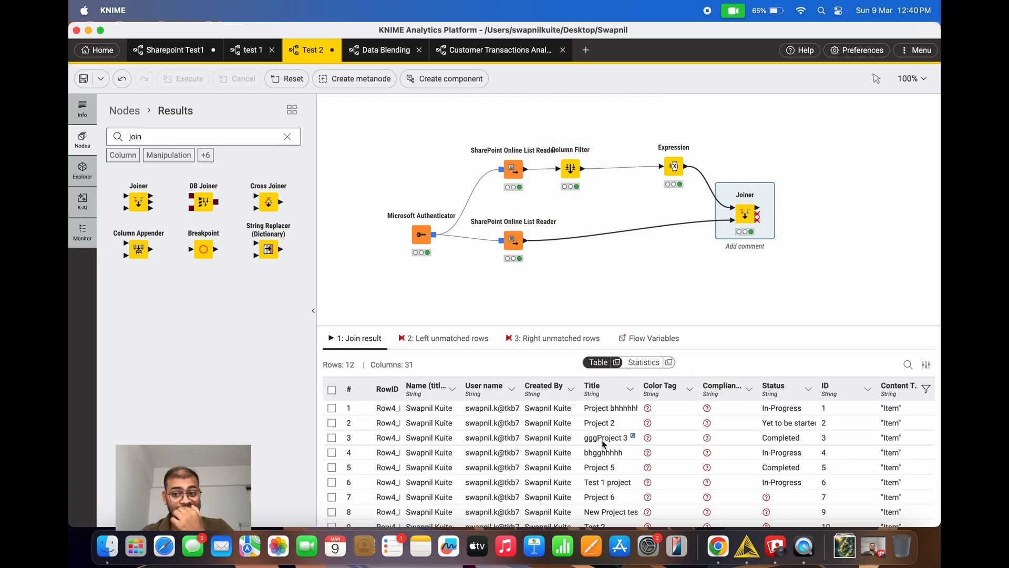
Examine the join result across all columns, comparing the left table's name columns with the project list's Created By and Modified By IDs
scroll(841, 448, "right", 8)
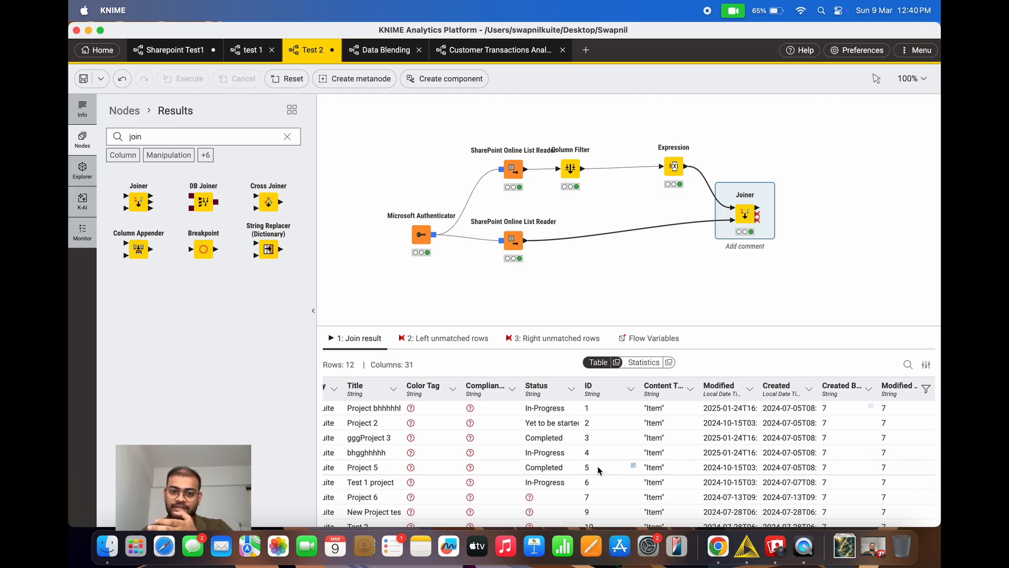
scroll(589, 452, "left", 8)
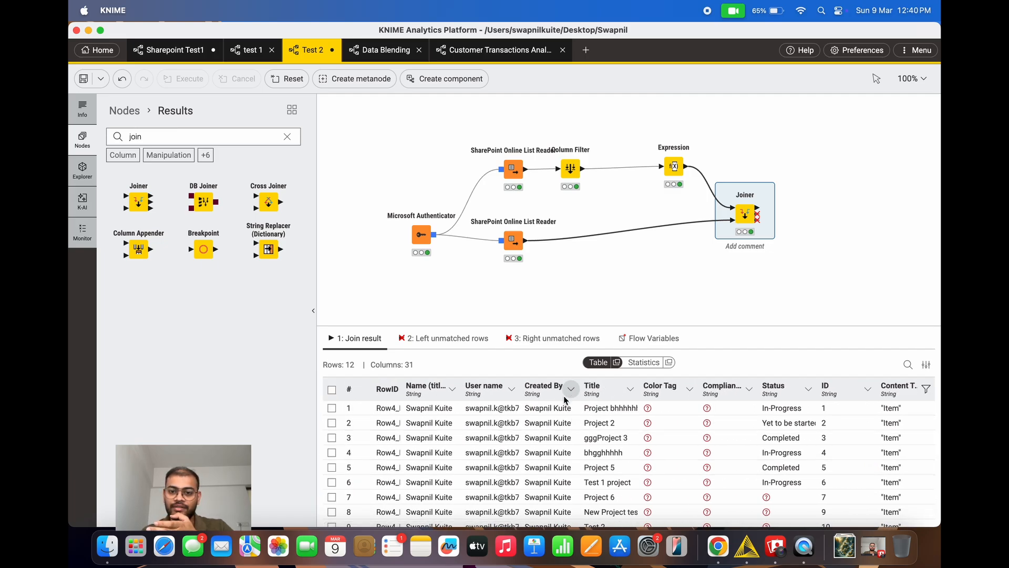
scroll(550, 461, "right", 8)
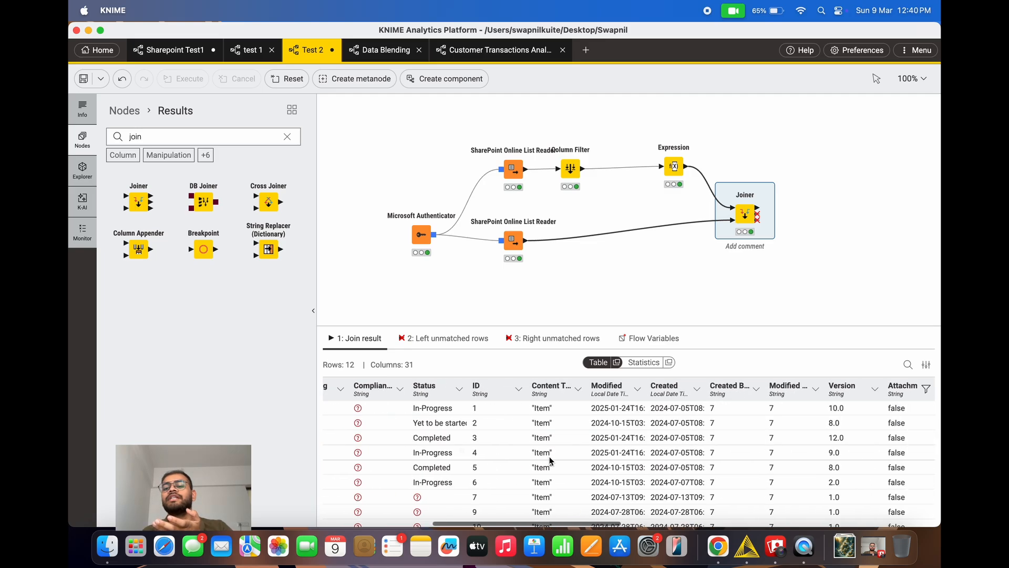
scroll(550, 461, "right", 10)
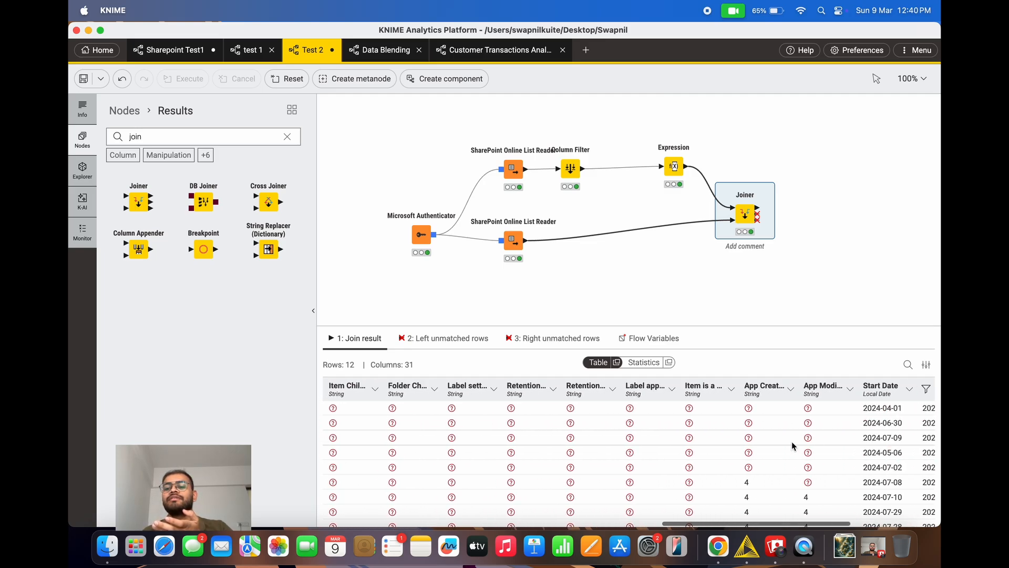
scroll(791, 440, "left", 15)
scroll(792, 440, "right", 10)
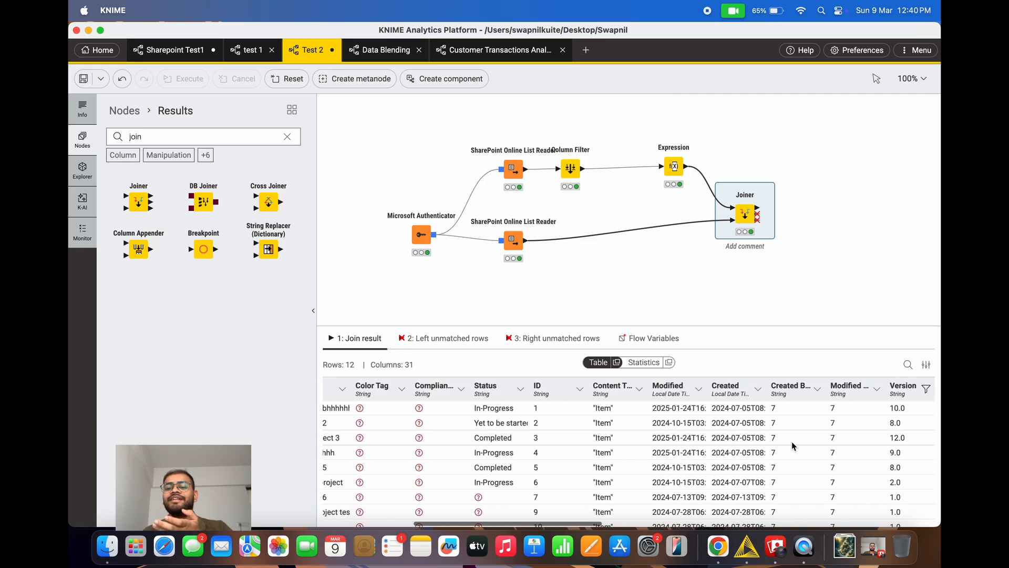
scroll(791, 440, "right", 3)
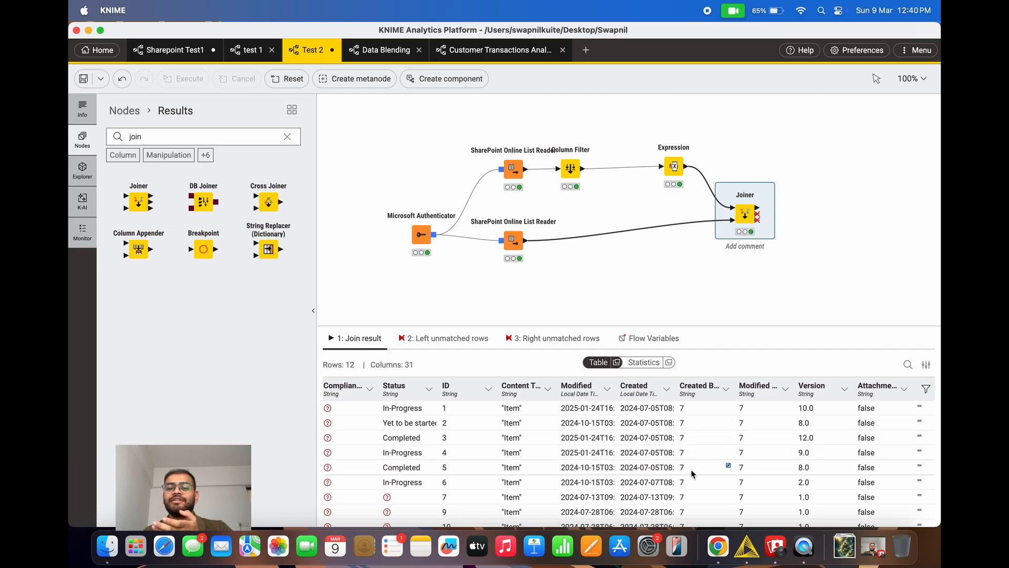
scroll(691, 473, "left", 10)
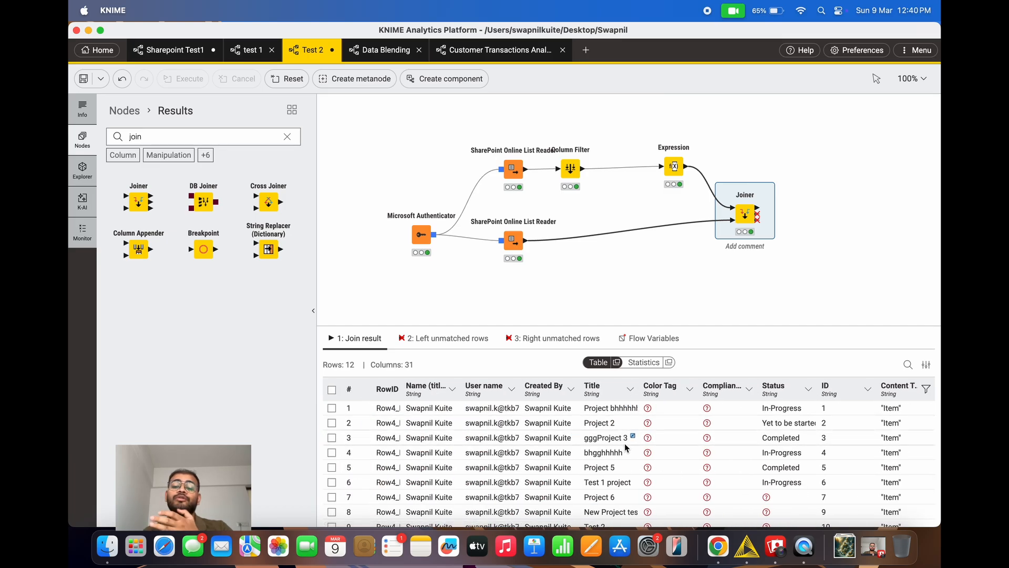
scroll(662, 450, "right", 10)
scroll(662, 450, "left", 10)
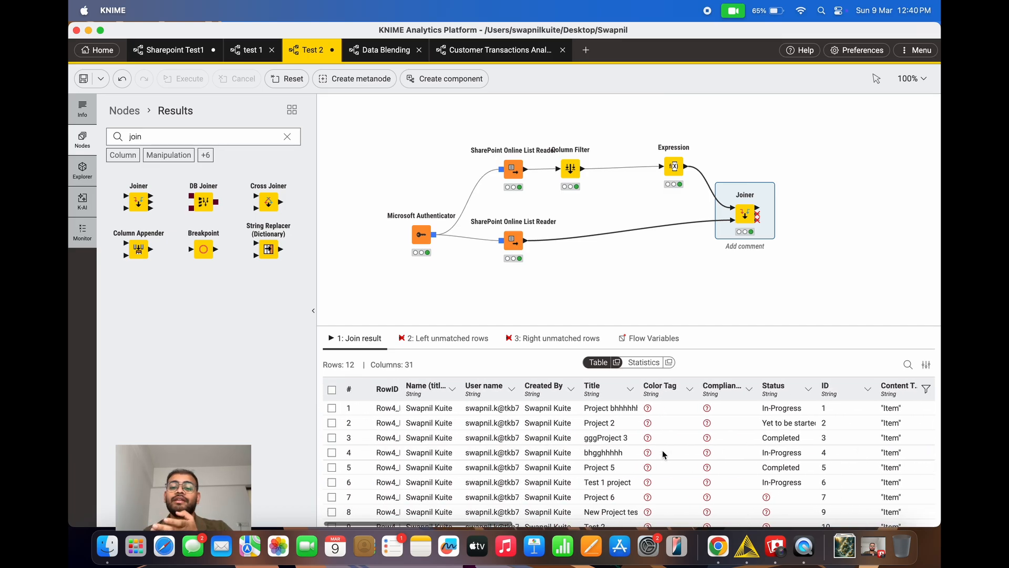